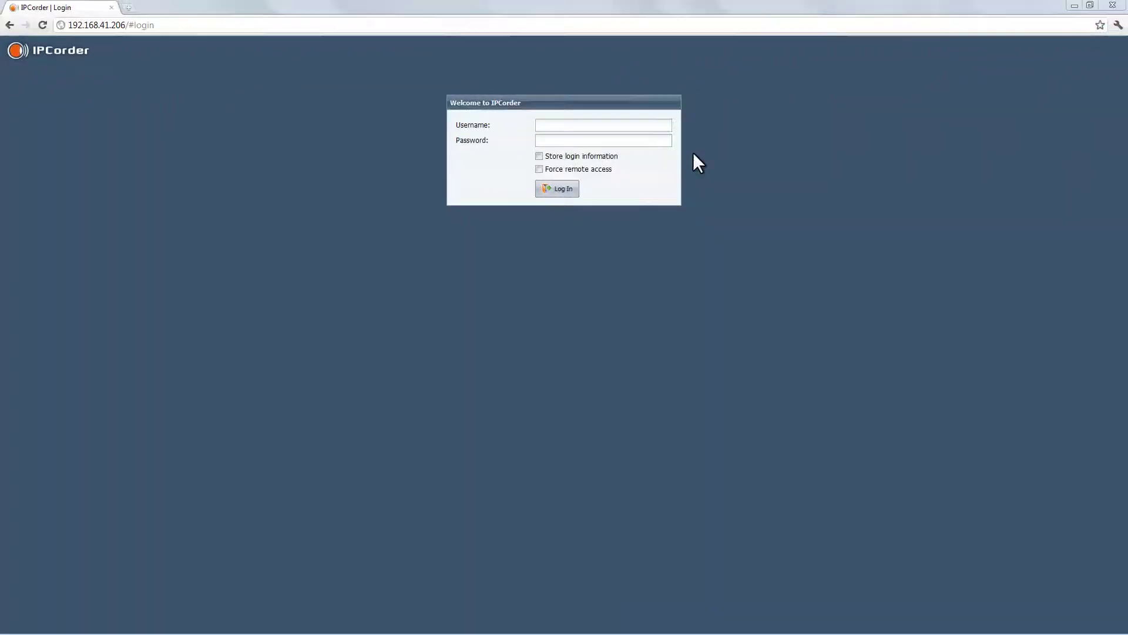
Step: Log into the IPCorder recorder with the username and password
left_click(648, 126)
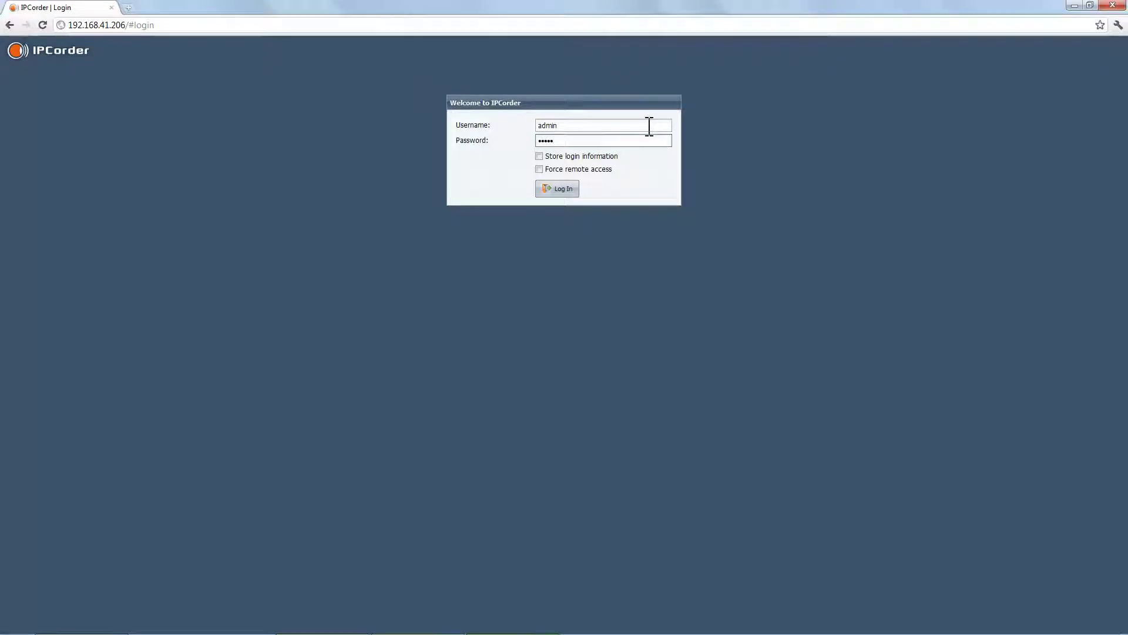
left_click(558, 189)
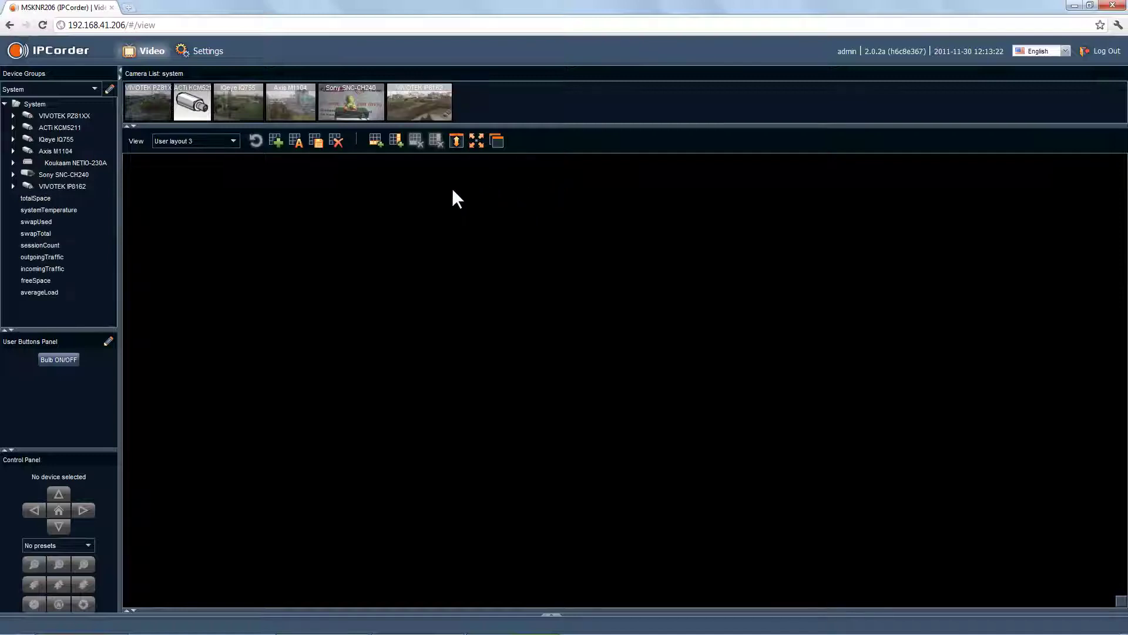
Step: Make a 2×2 grid holding Axis M1104, VIVOTEK IP8162, ACTi KCM5211 and IQeye IQ755 feeds
left_click(375, 141)
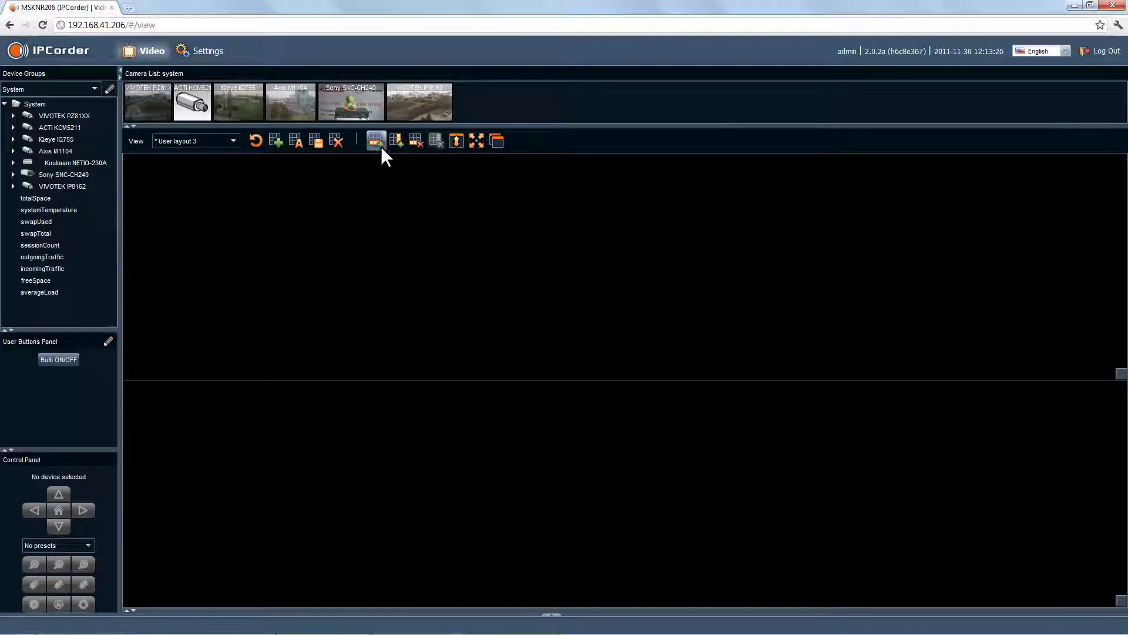
left_click(396, 145)
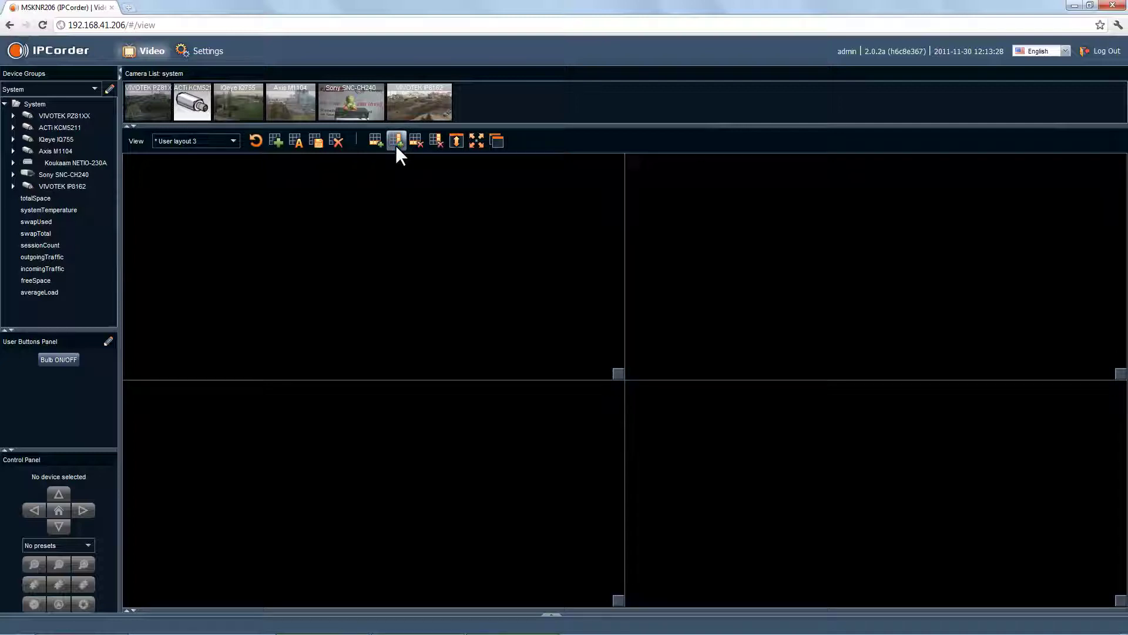
left_click_drag(423, 98, 746, 267)
double_click(289, 101)
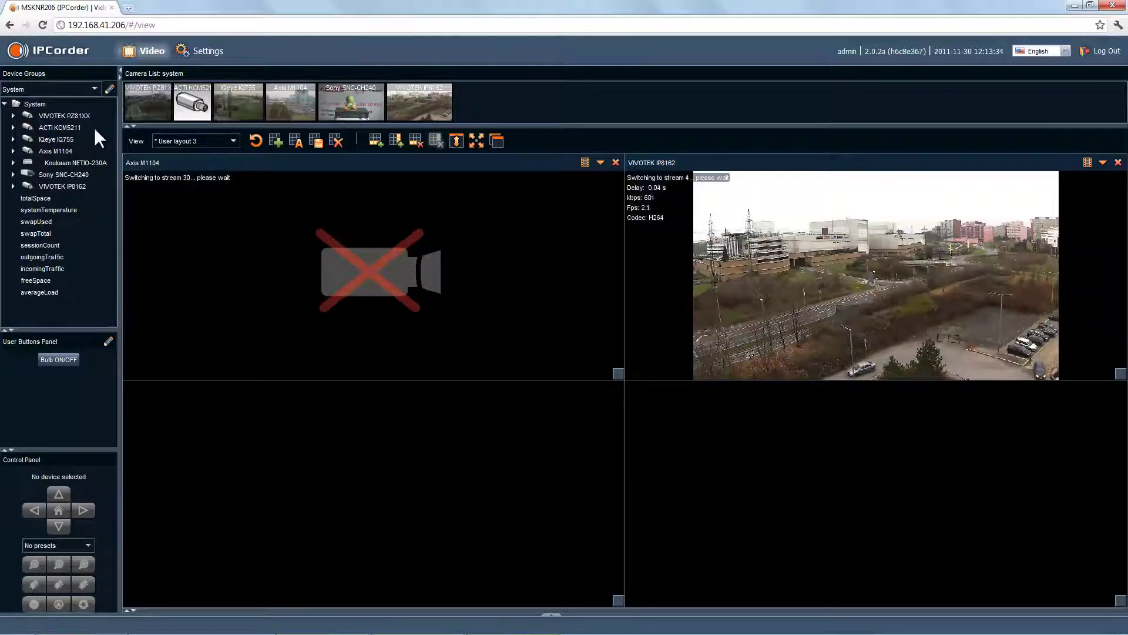
left_click_drag(70, 128, 168, 324)
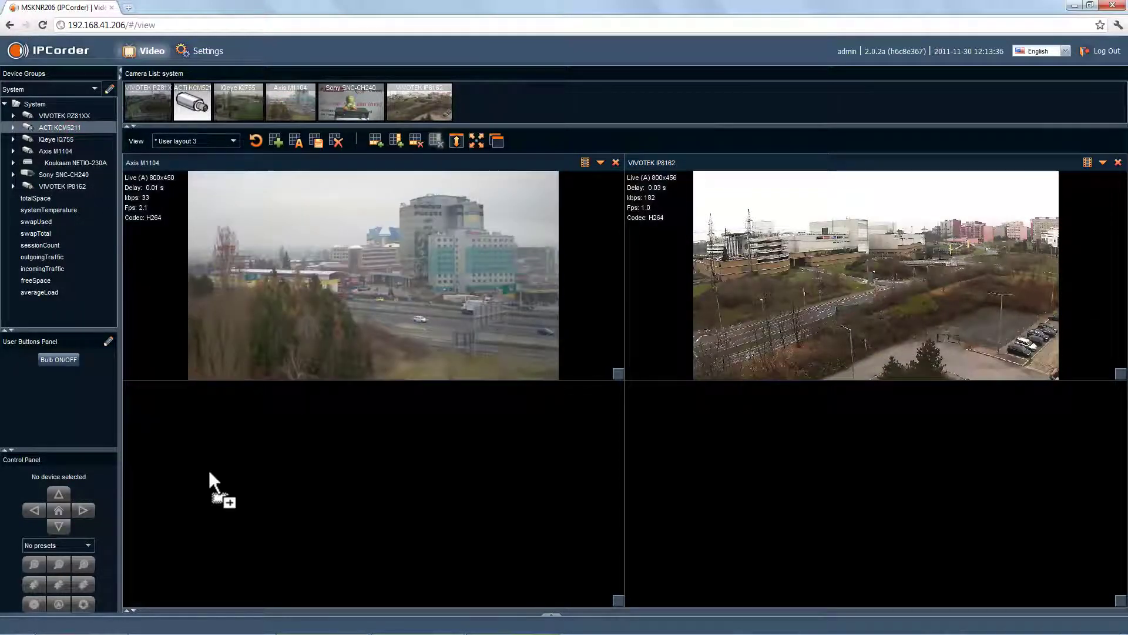
left_click_drag(209, 470, 208, 472)
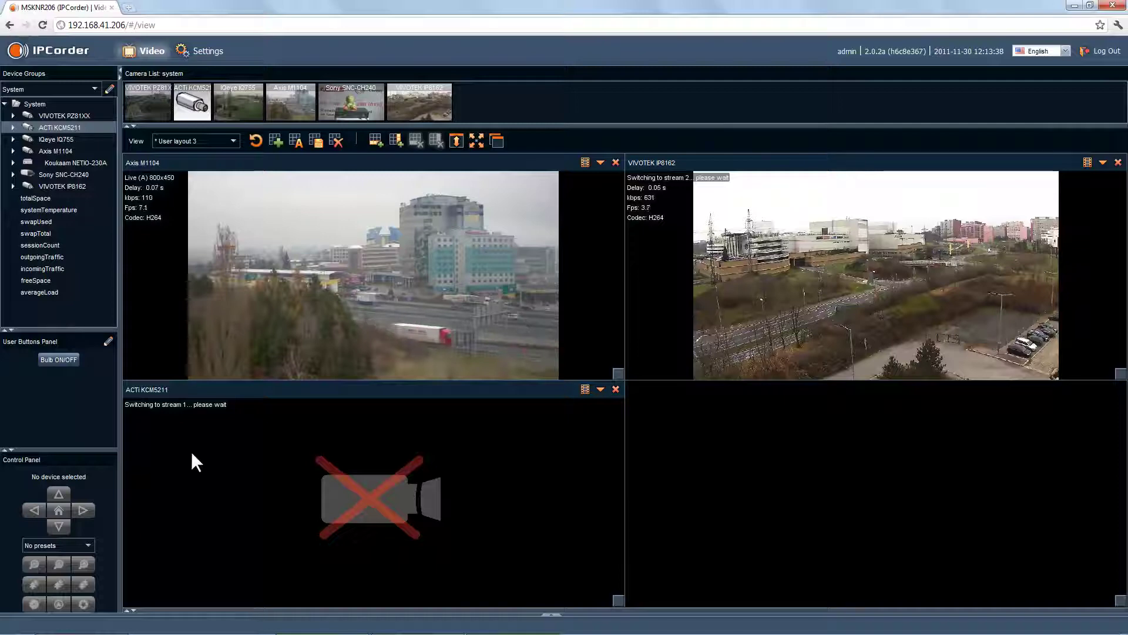
left_click_drag(64, 139, 773, 509)
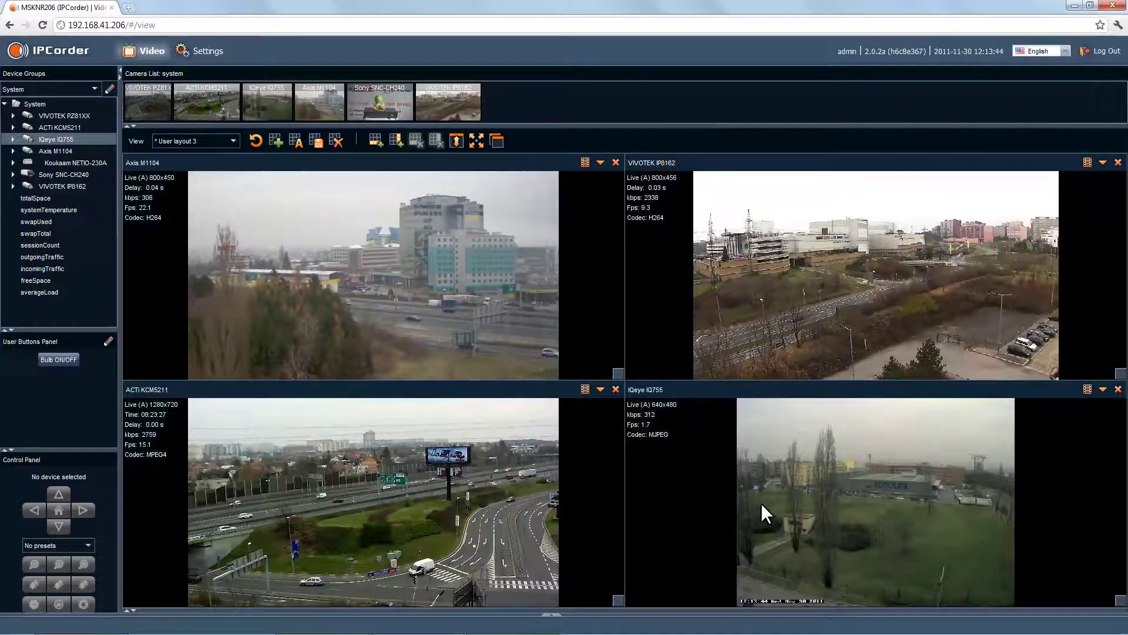
Step: Grow the grid to 3×3, enlarge IQeye IQ755 to four cells, and stretch ACTi across two rows
left_click(374, 142)
left_click(402, 142)
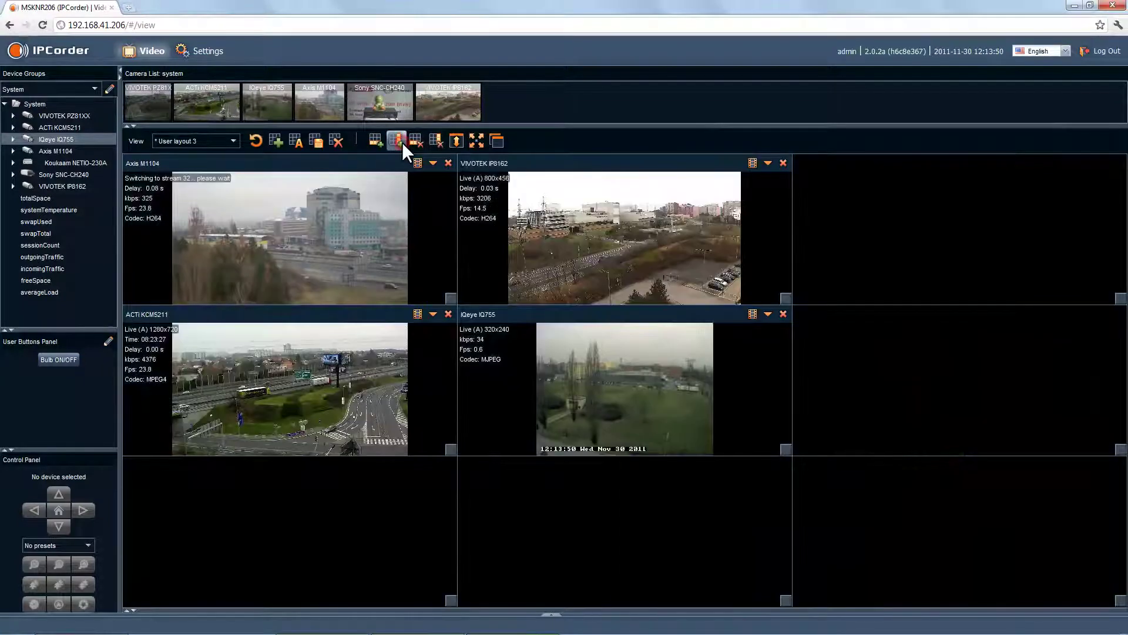
left_click(582, 379)
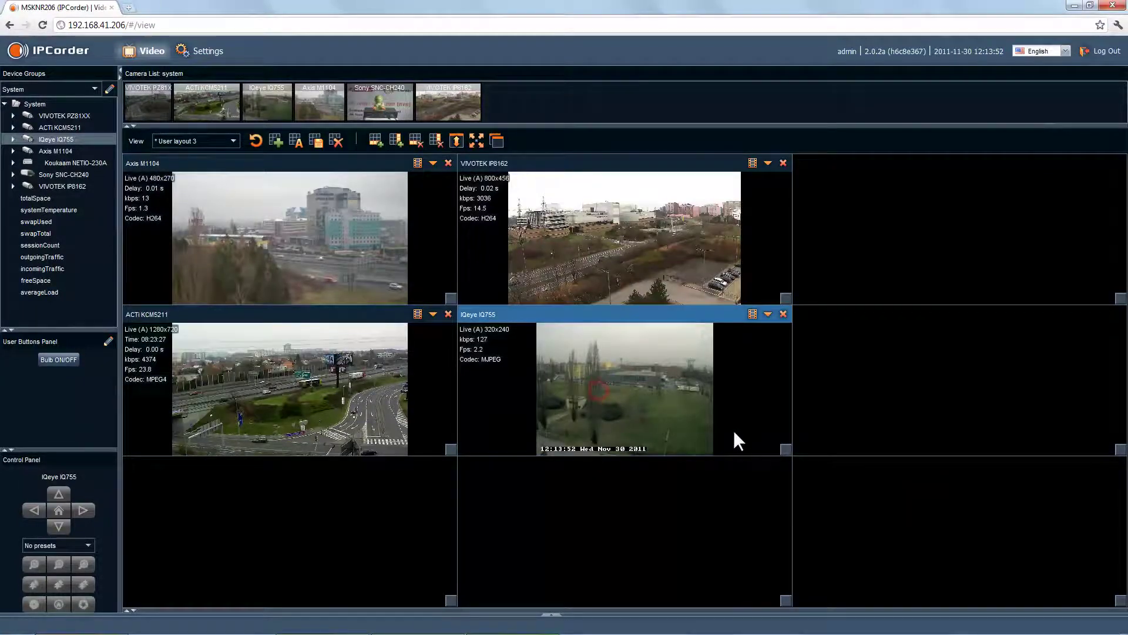
left_click_drag(785, 448, 848, 485)
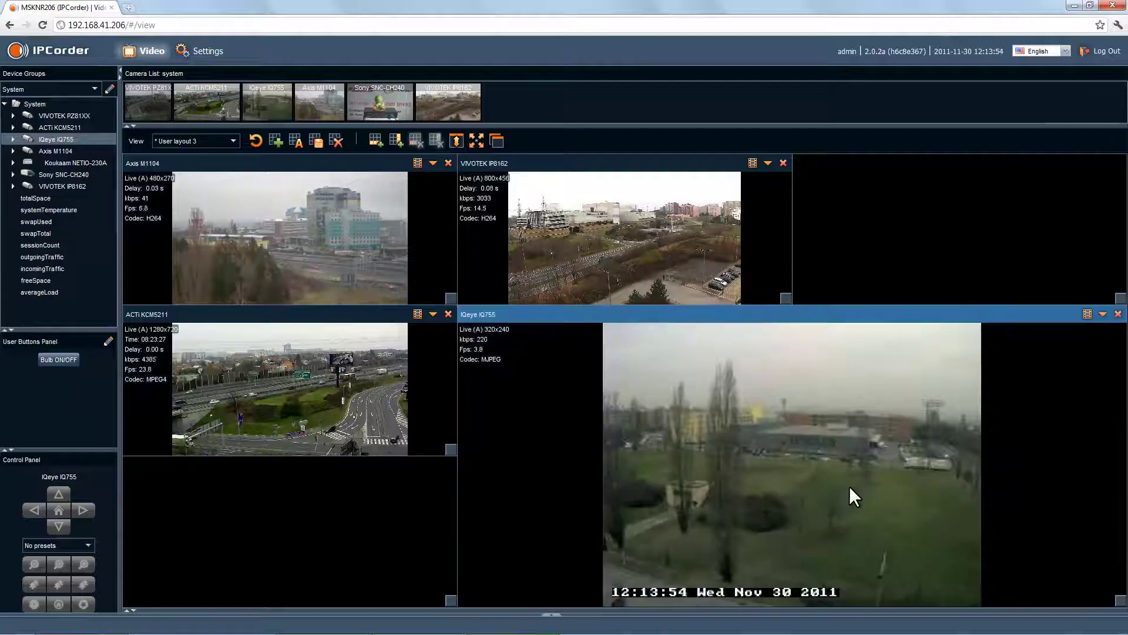
left_click(346, 373)
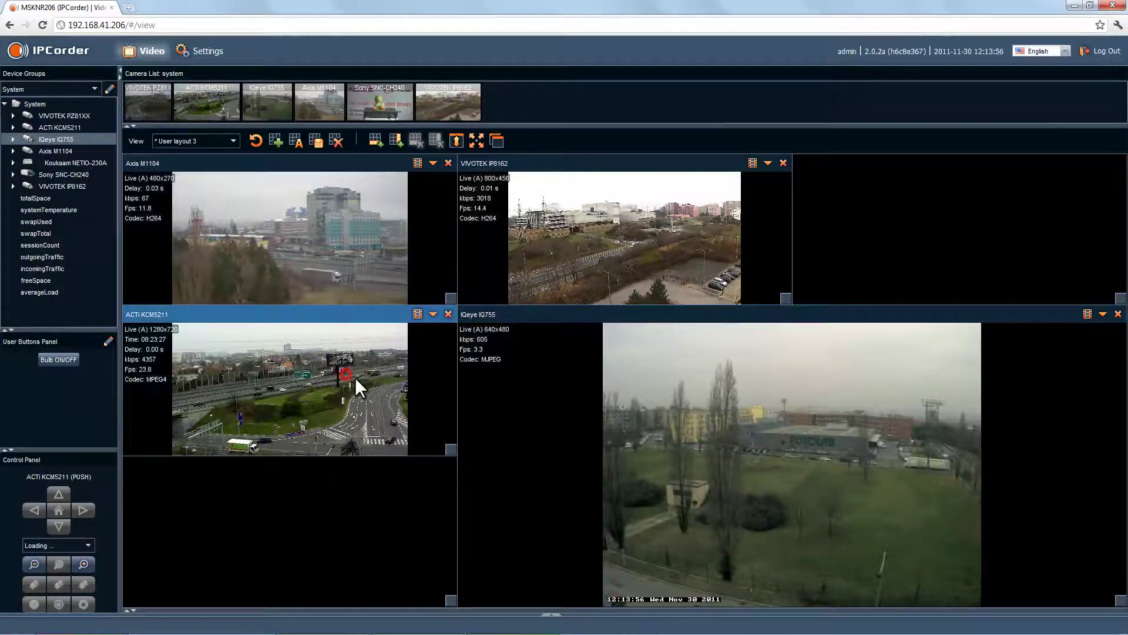
left_click_drag(447, 452, 451, 480)
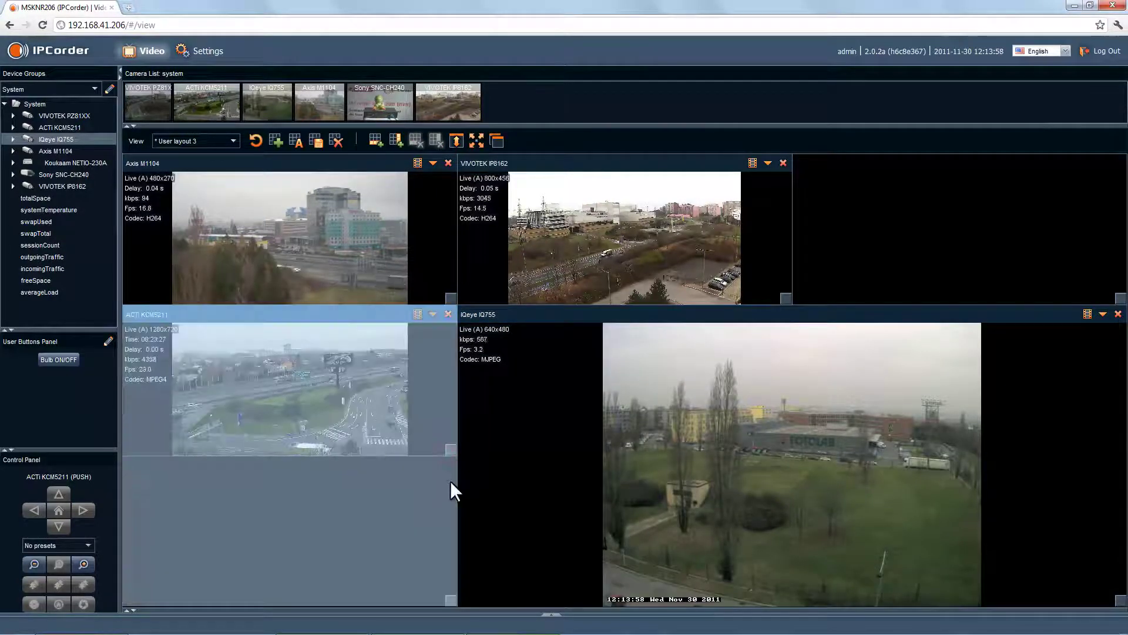
Step: Swap VIVOTEK IP8162 into the large pane, with IQeye top-right and Axis M1104 bottom-left
left_click_drag(368, 316, 543, 340)
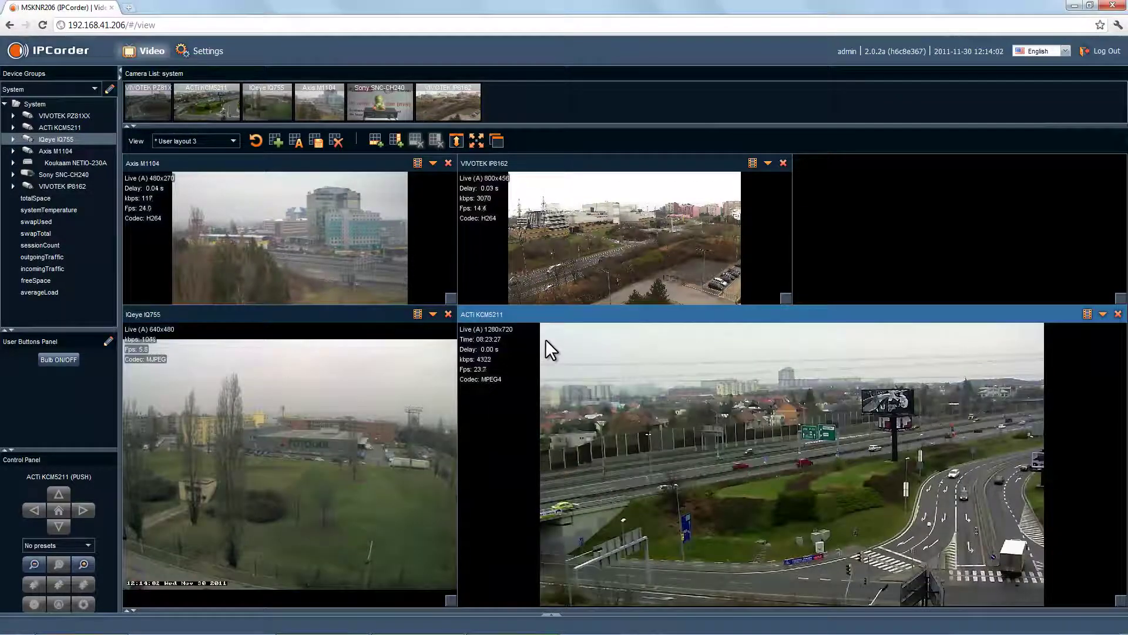
left_click_drag(553, 164, 575, 352)
mouse_move(382, 313)
left_mouse_down()
mouse_move(845, 293)
mouse_move(867, 271)
left_mouse_up()
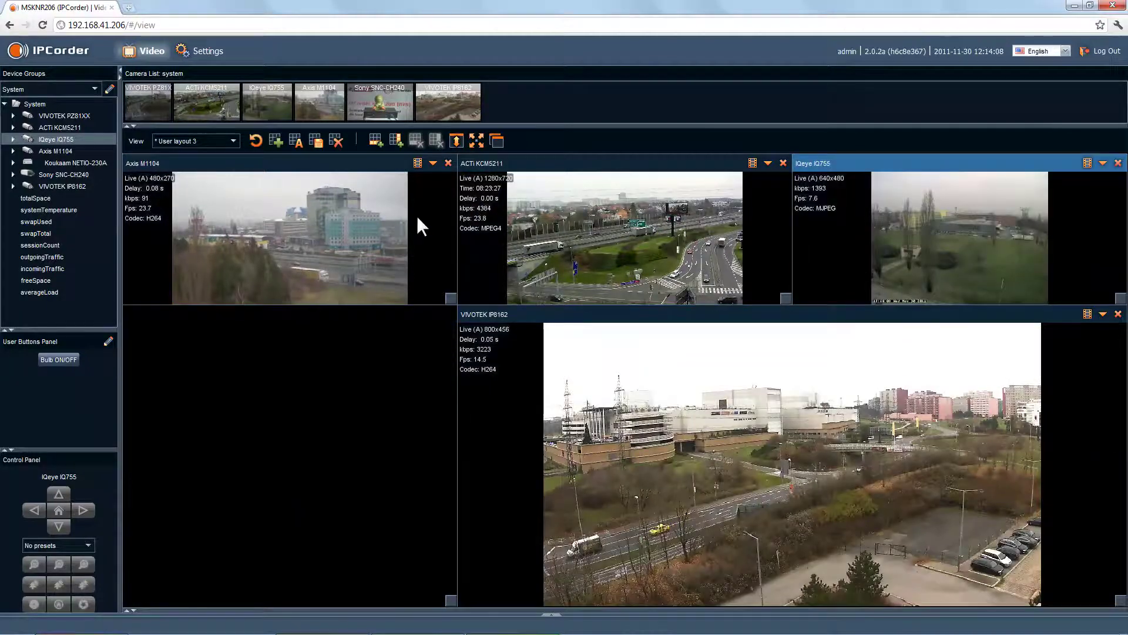
left_click(352, 209)
left_click_drag(339, 163, 345, 344)
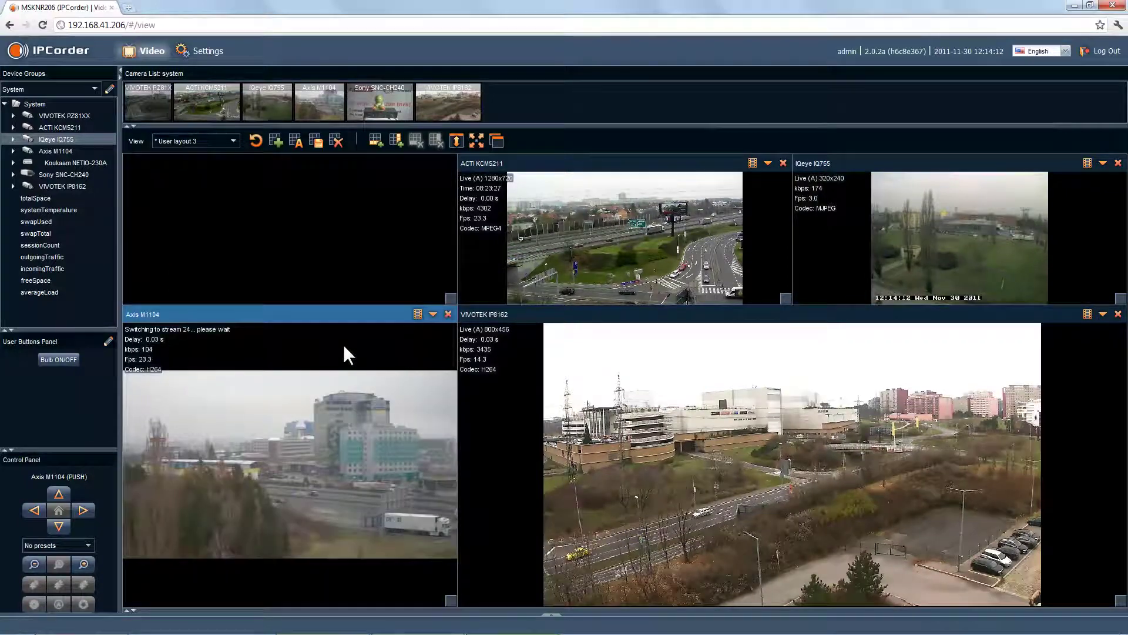
left_click(269, 239)
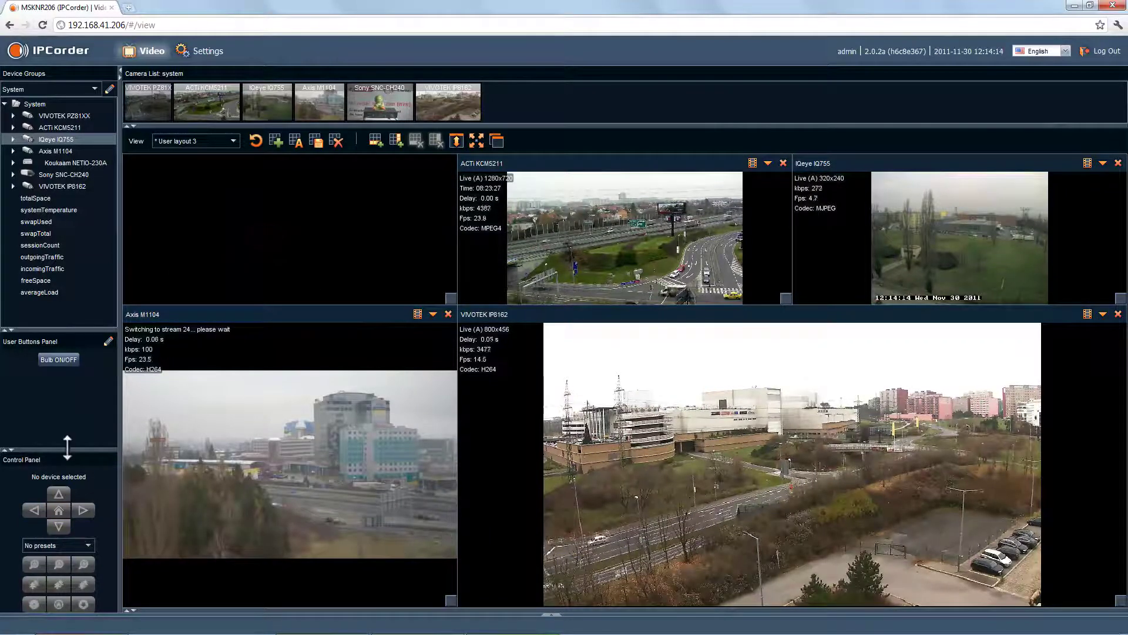
left_click_drag(70, 432, 71, 400)
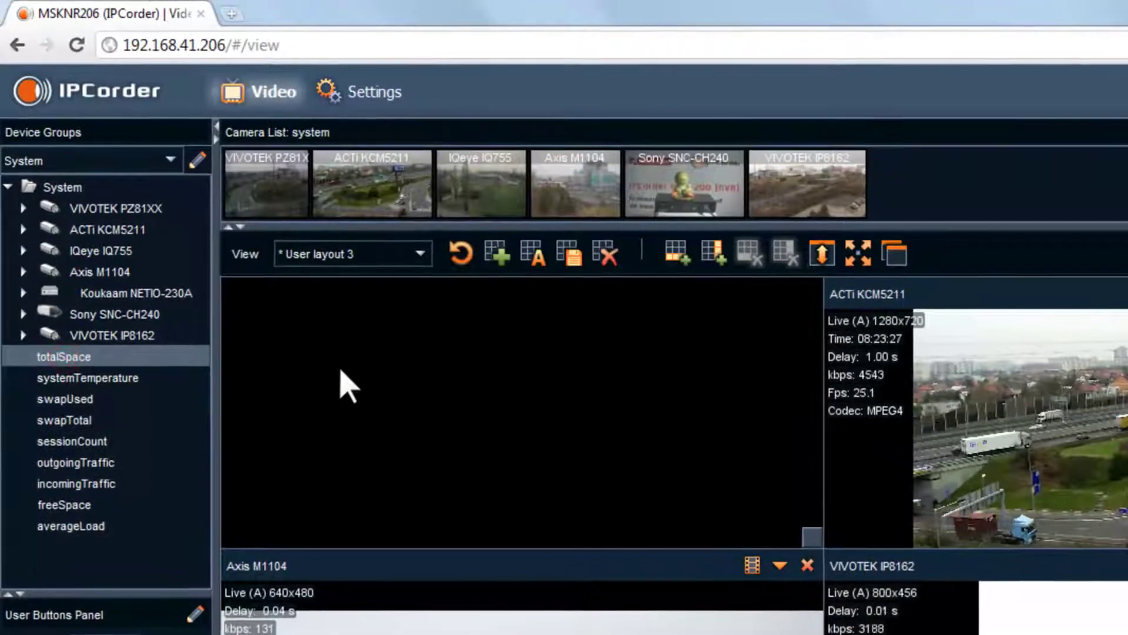
Step: Build a status monitor showing totalSpace, freeSpace, incomingTraffic and VIVOTEK IP8162 recording, fps and bps
left_click_drag(62, 344, 353, 379)
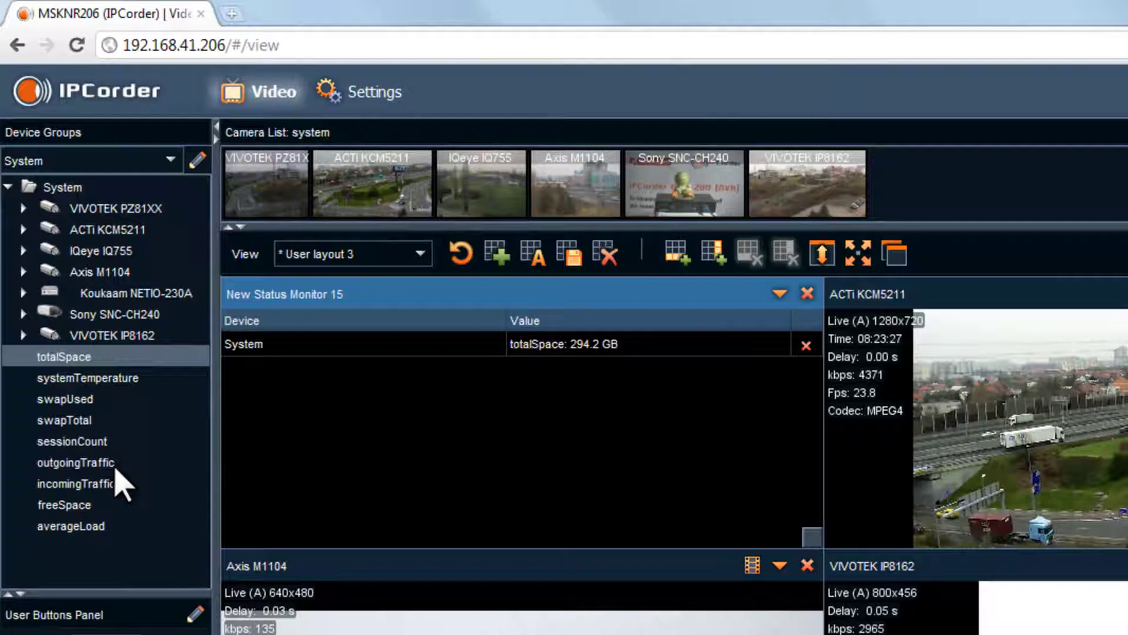
double_click(64, 504)
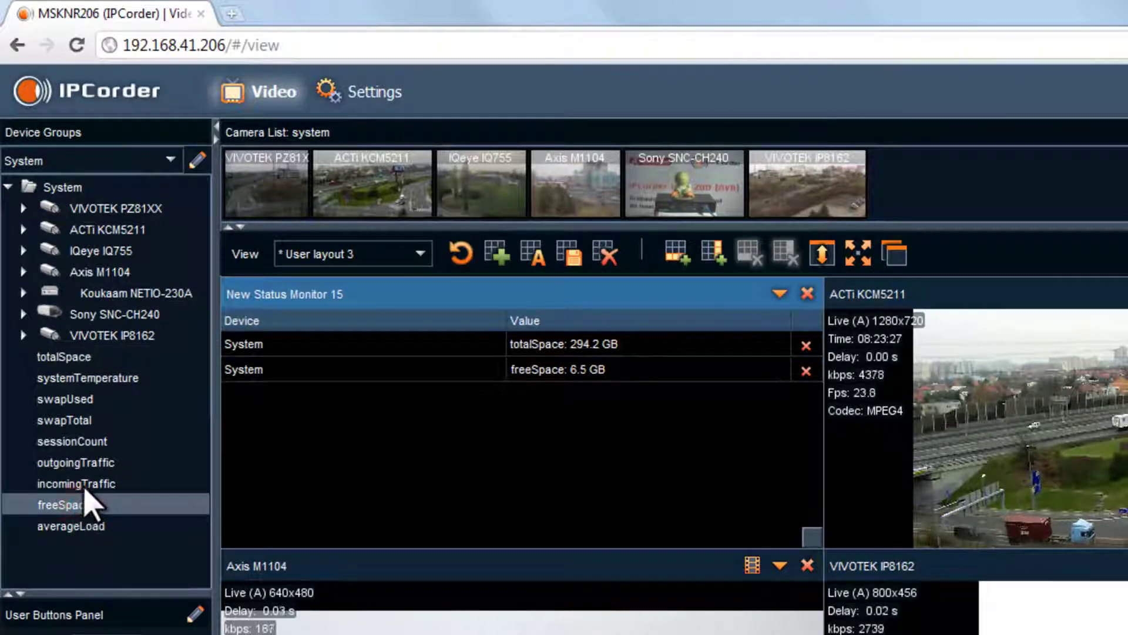
double_click(87, 484)
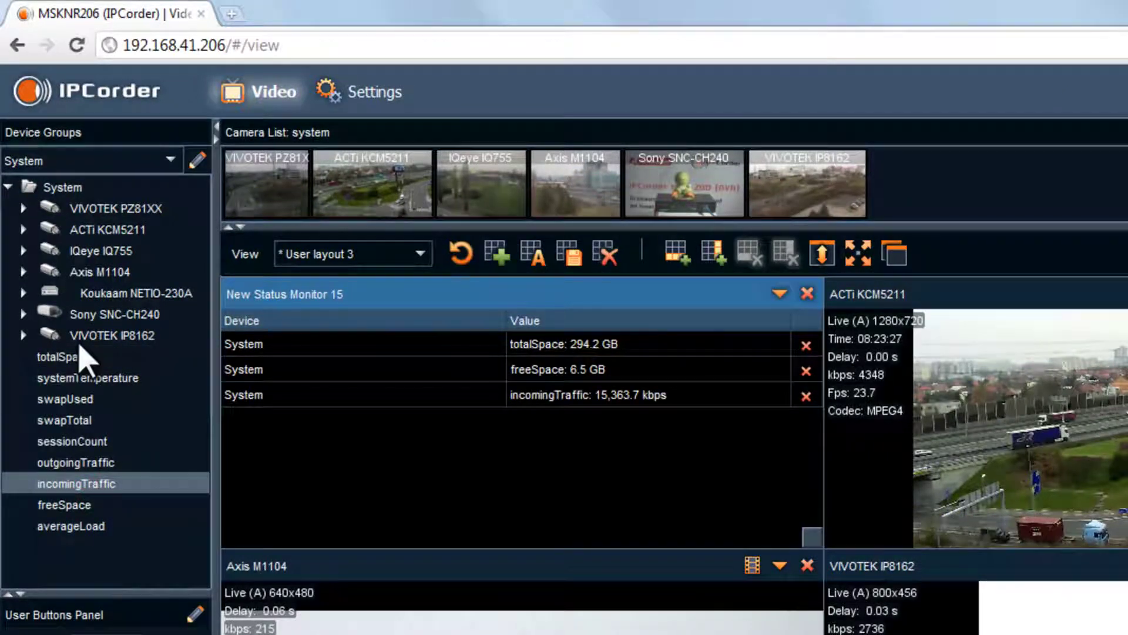
left_click(23, 336)
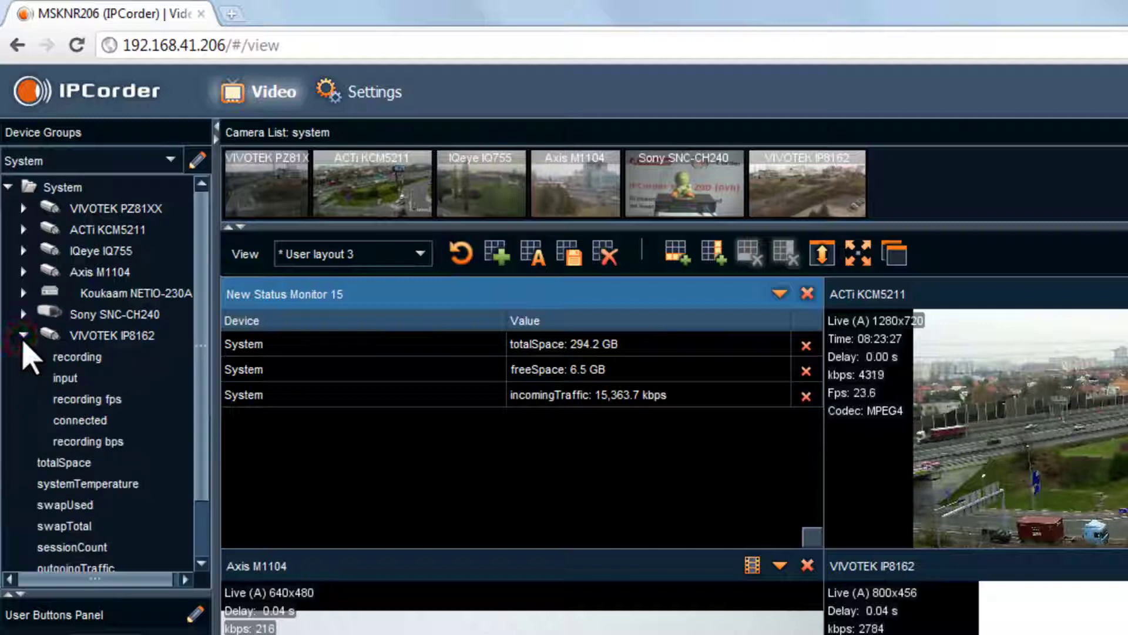
double_click(77, 357)
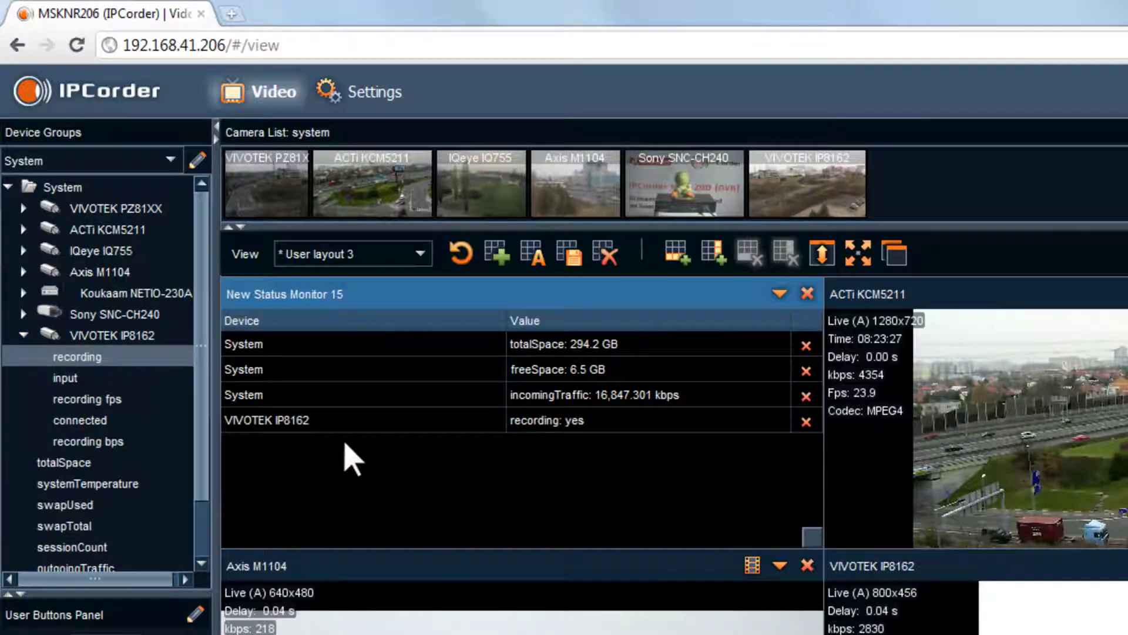
double_click(87, 399)
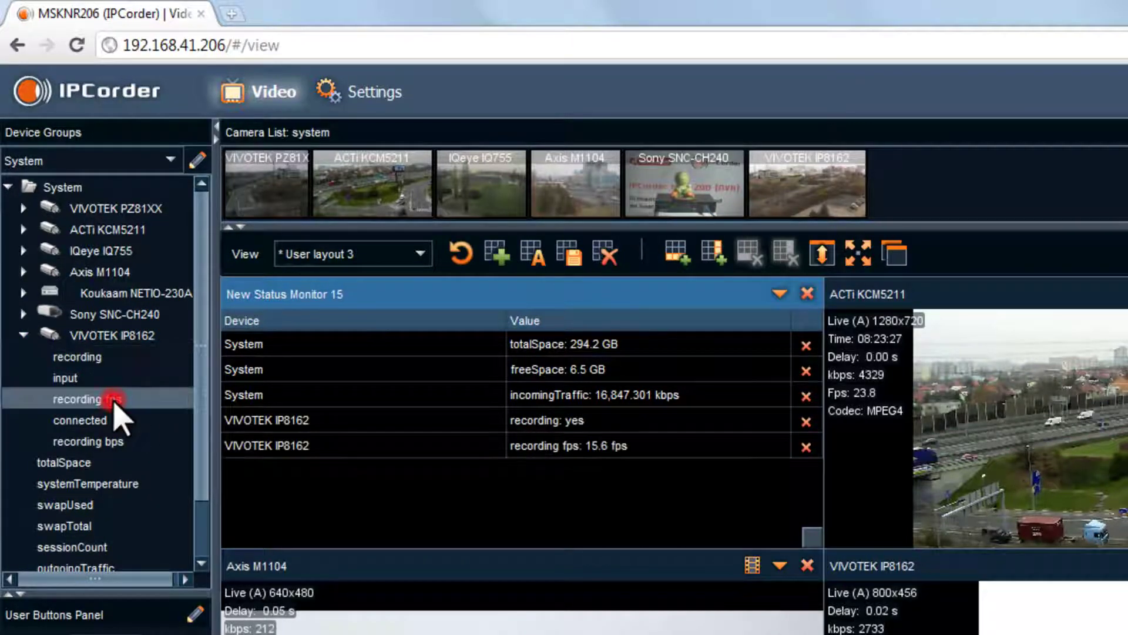
double_click(88, 441)
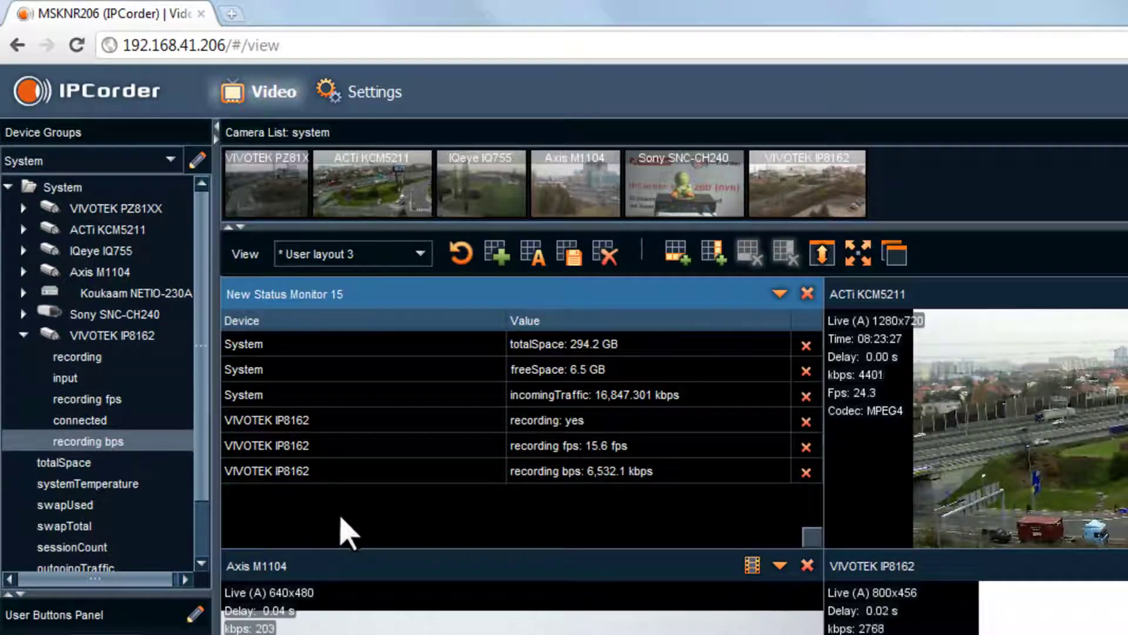
Step: Save the User layout 3 arrangement, then switch the view to User layout 1
left_click(572, 256)
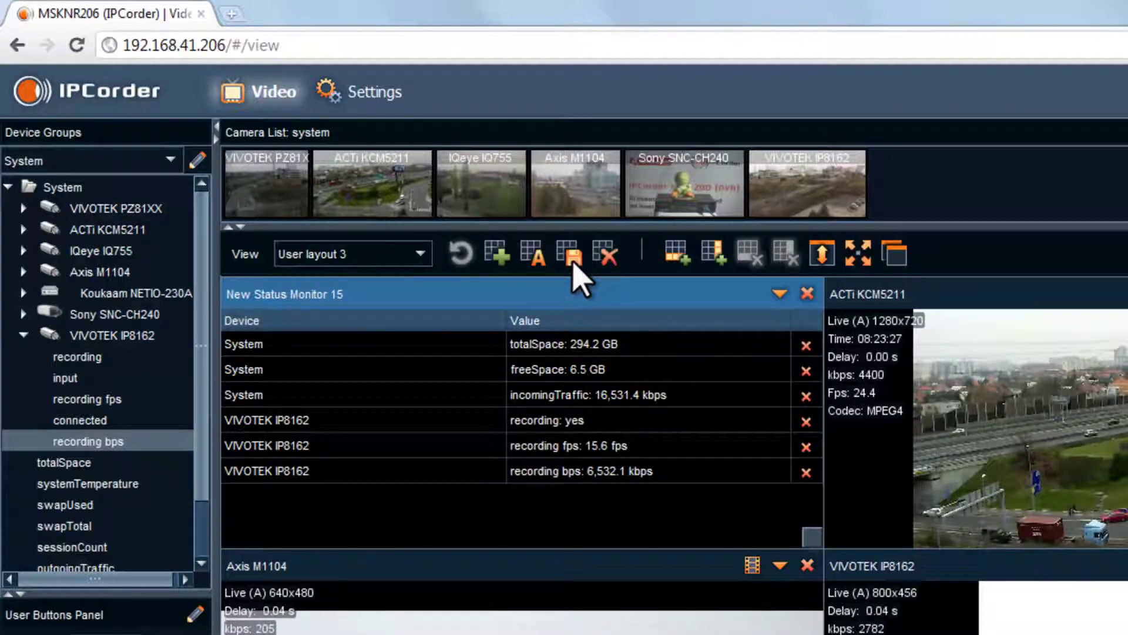
left_click(421, 255)
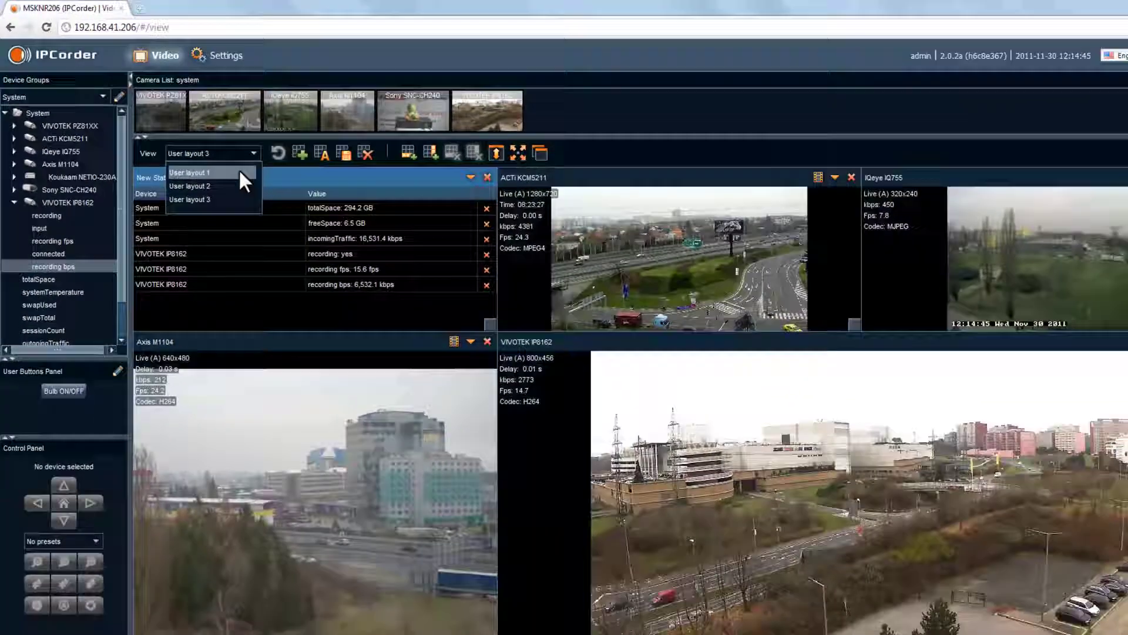
left_click(202, 173)
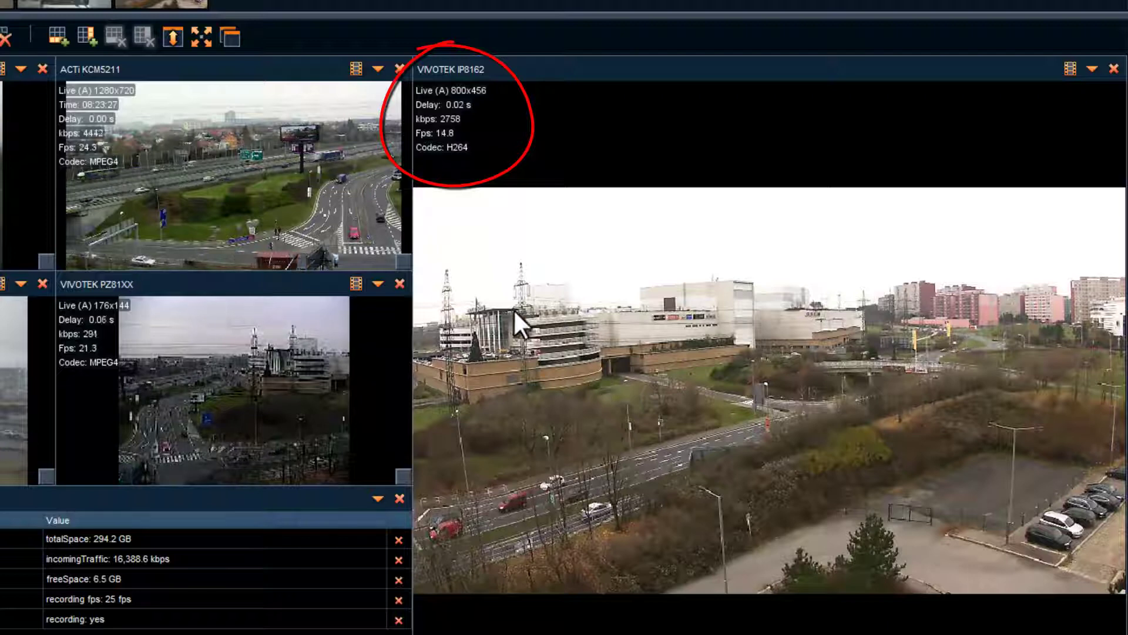
Step: Digitally zoom into the VIVOTEK IP8162 image, pan around, then reset to full view
mouse_move(633, 293)
left_mouse_down()
mouse_move(804, 405)
mouse_move(935, 470)
left_mouse_up()
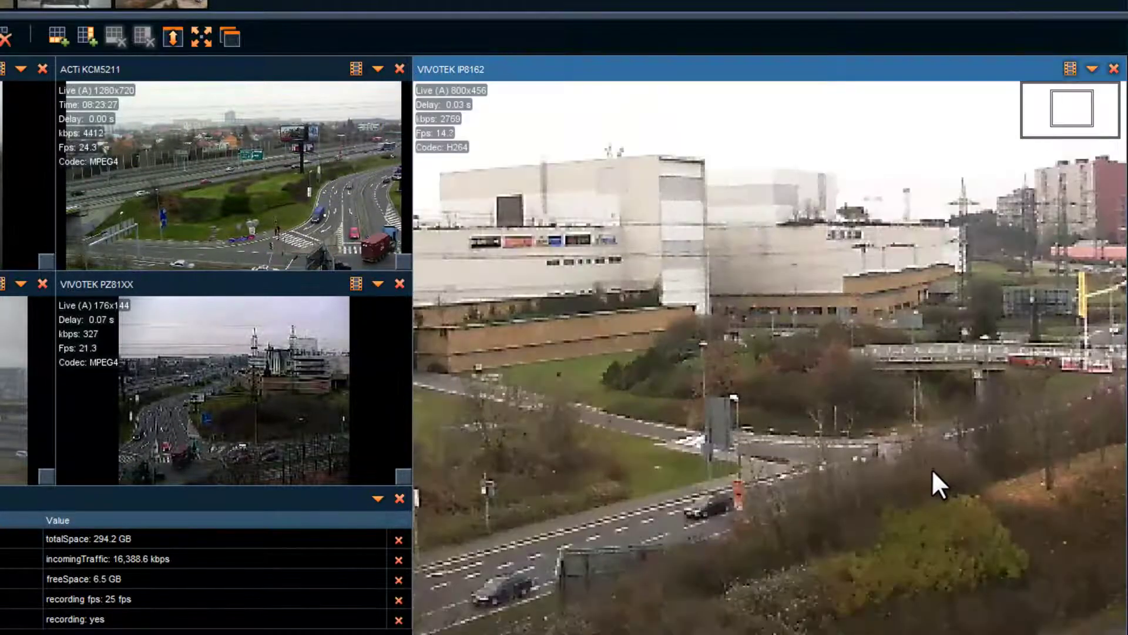
left_click(1066, 104)
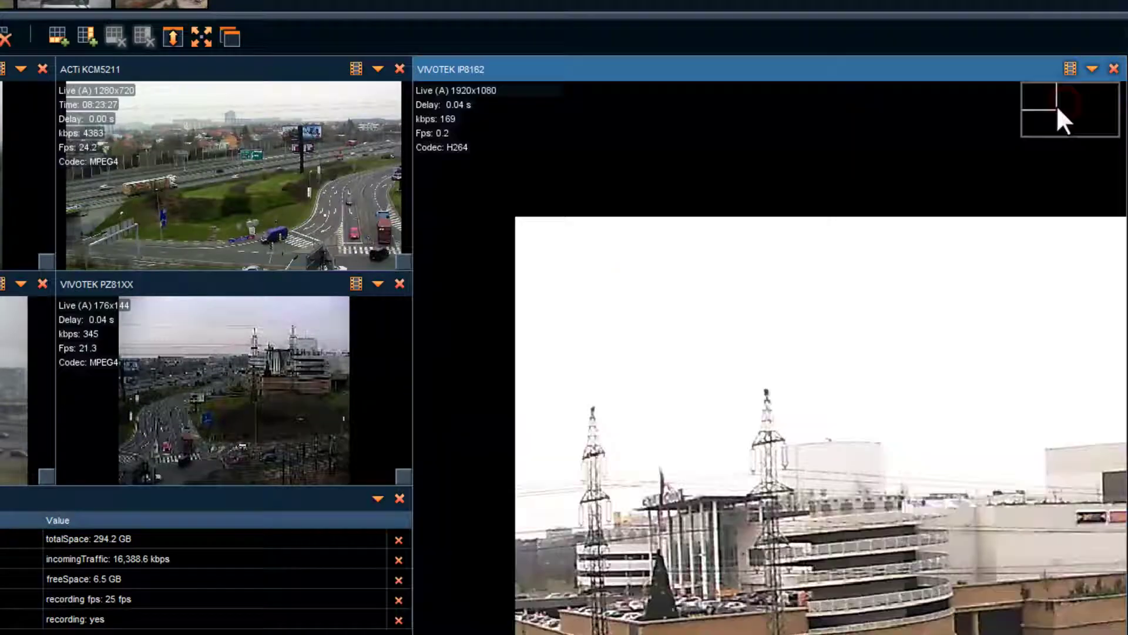
mouse_move(1063, 104)
left_mouse_down()
mouse_move(1057, 117)
mouse_move(1069, 117)
left_mouse_up()
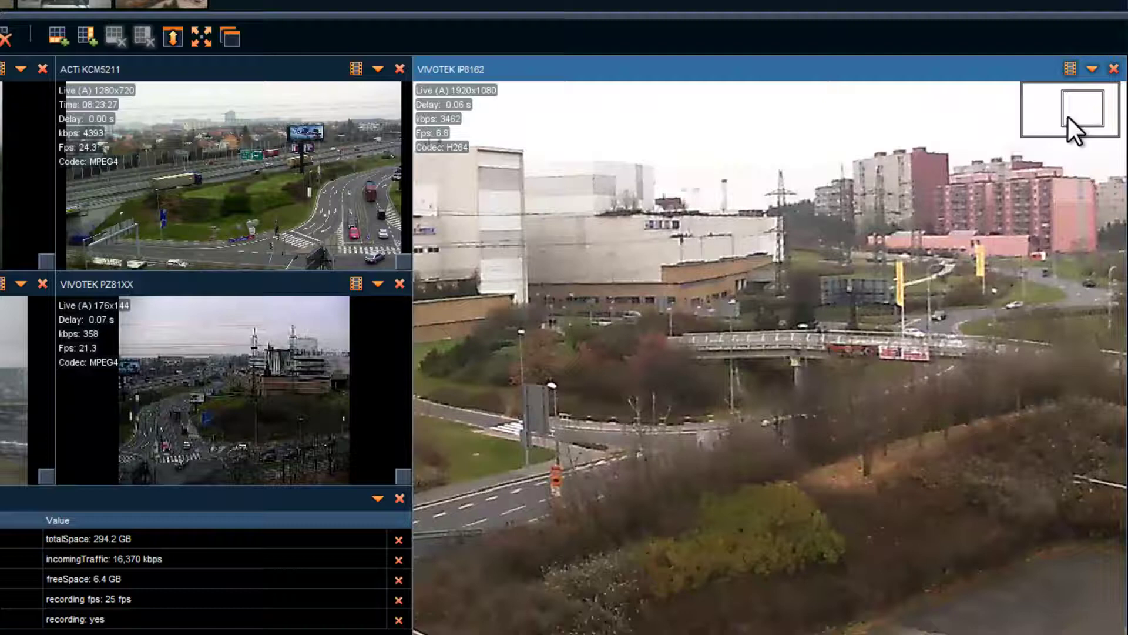
double_click(878, 292)
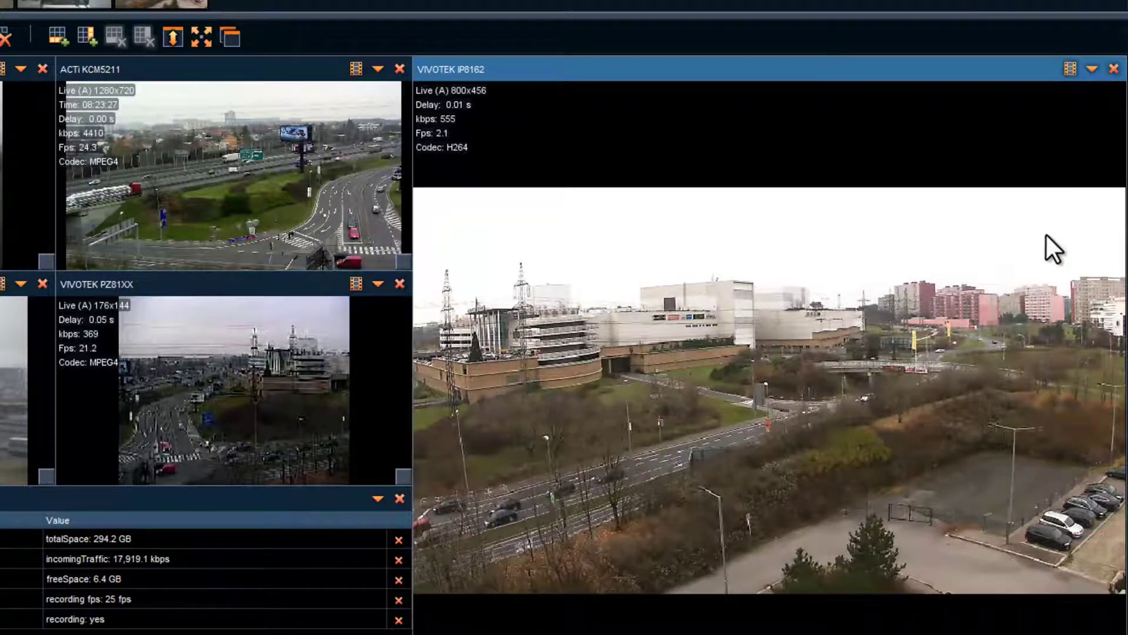
Step: Set VIVOTEK IP8162's stream to Auto and swap it into the large tile with PZ81XX
left_click(1093, 68)
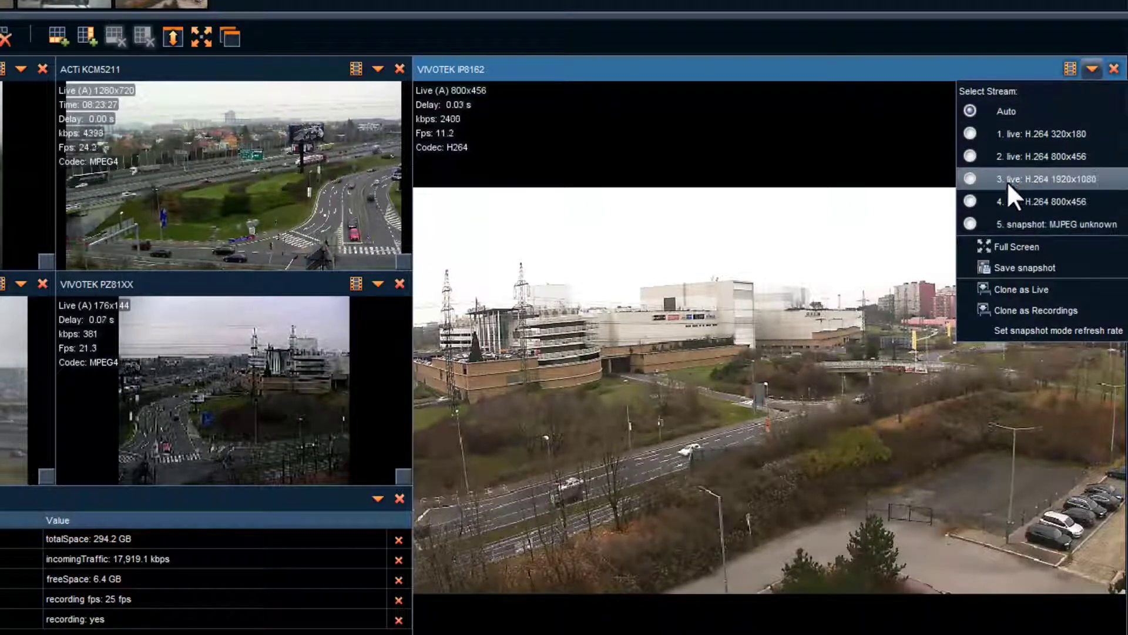
left_click(1016, 114)
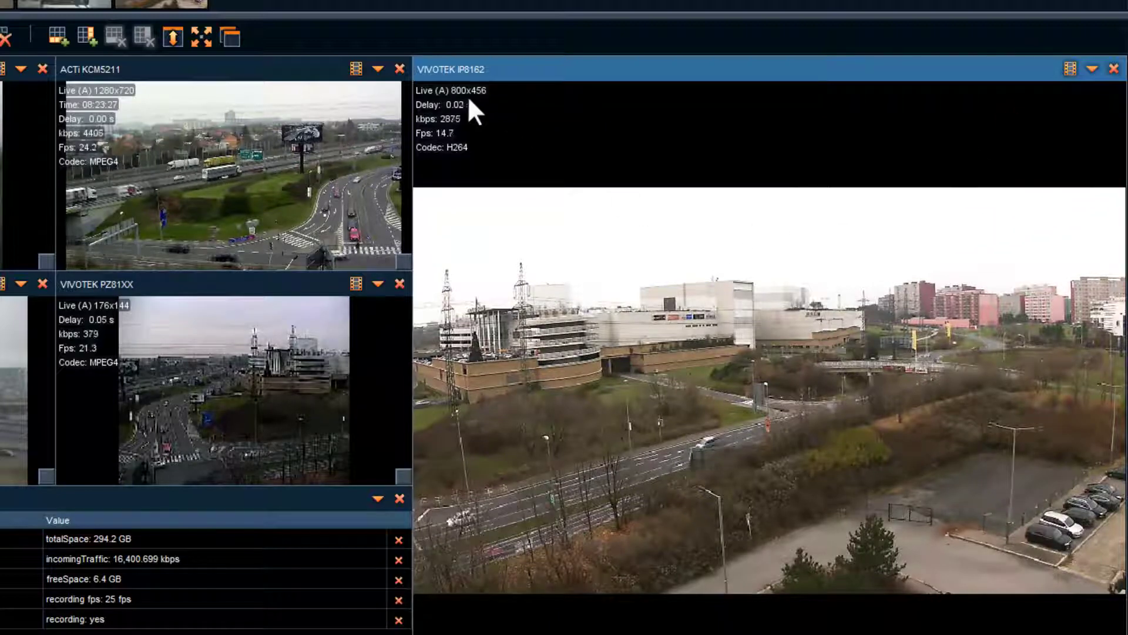
mouse_move(599, 67)
left_mouse_down()
mouse_move(384, 264)
mouse_move(292, 300)
left_mouse_up()
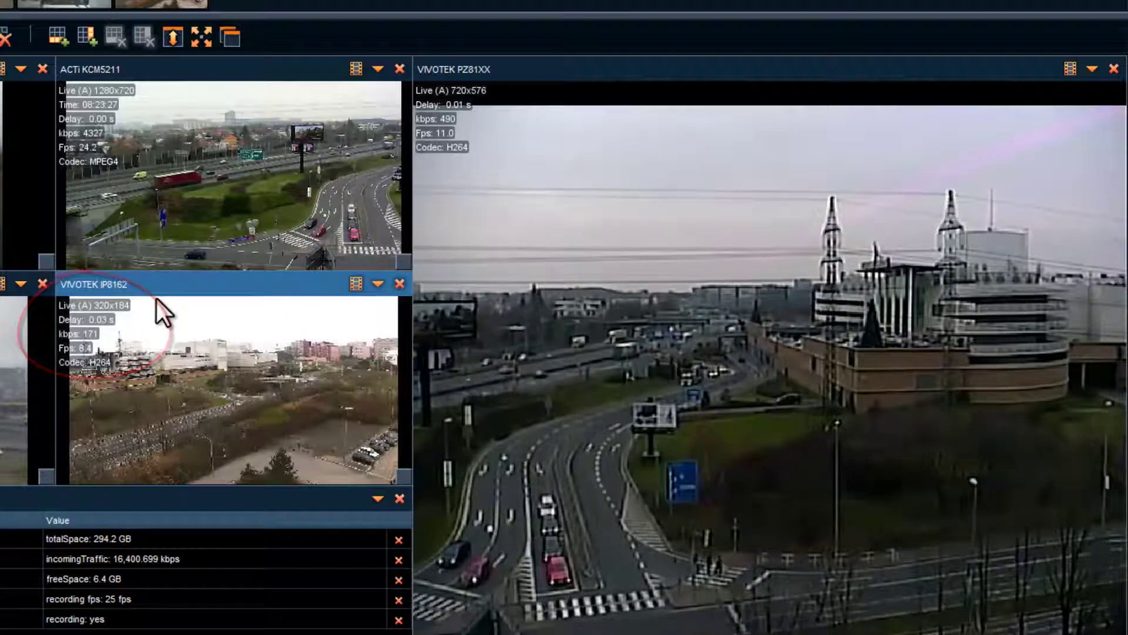
left_click_drag(160, 288, 474, 285)
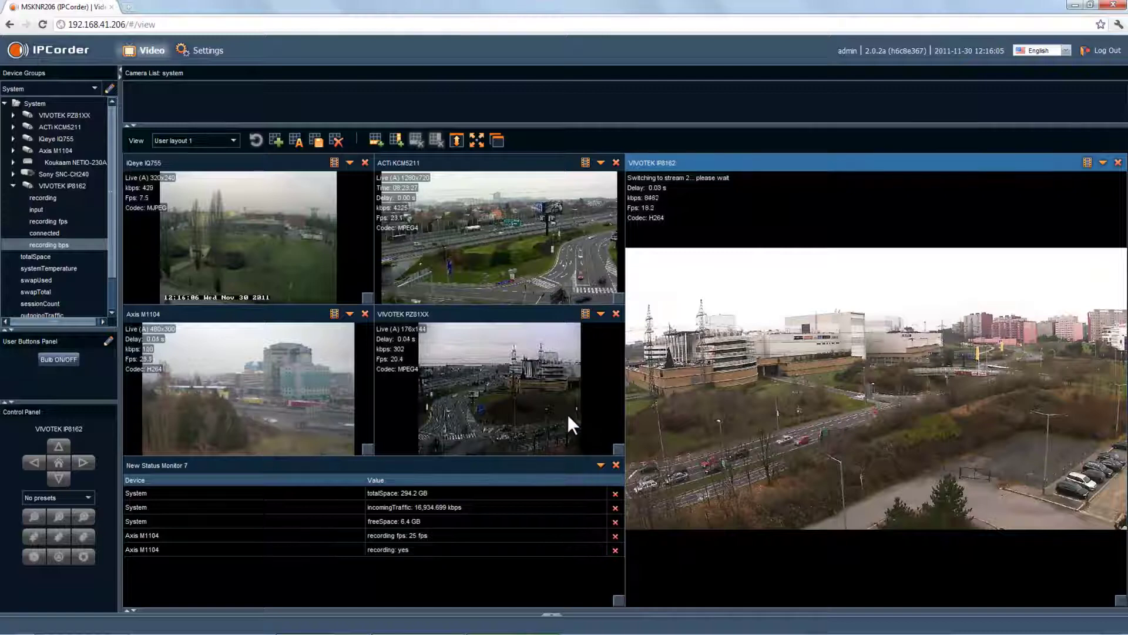
Step: Go full screen, swap IQeye IQ755 into the large tile, and digitally zoom into it
left_click(471, 139)
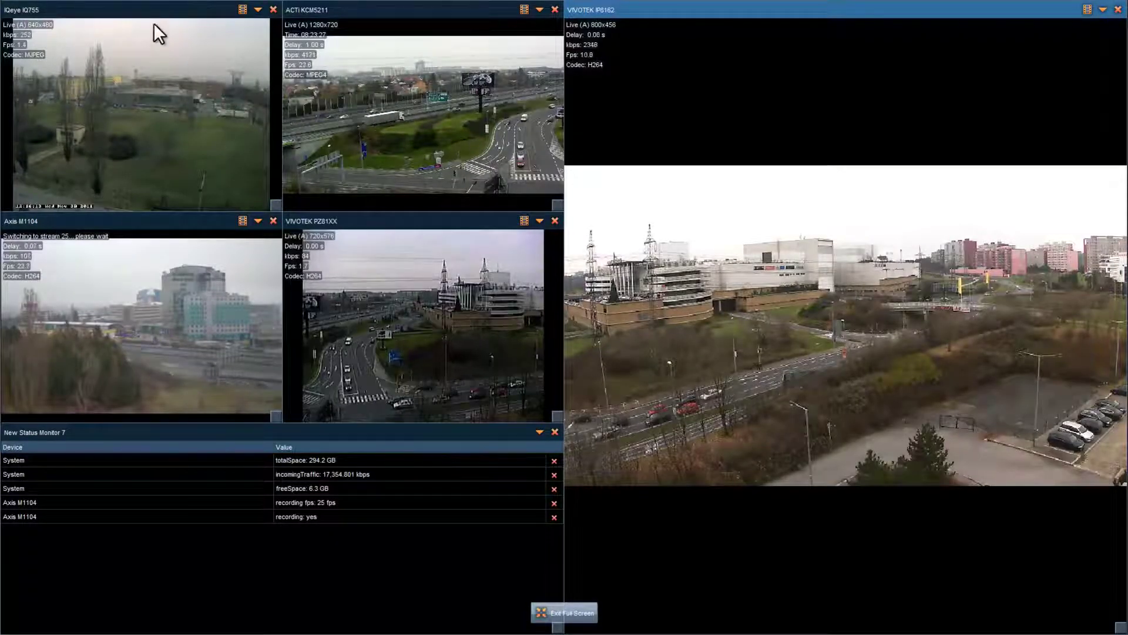
left_click(144, 7)
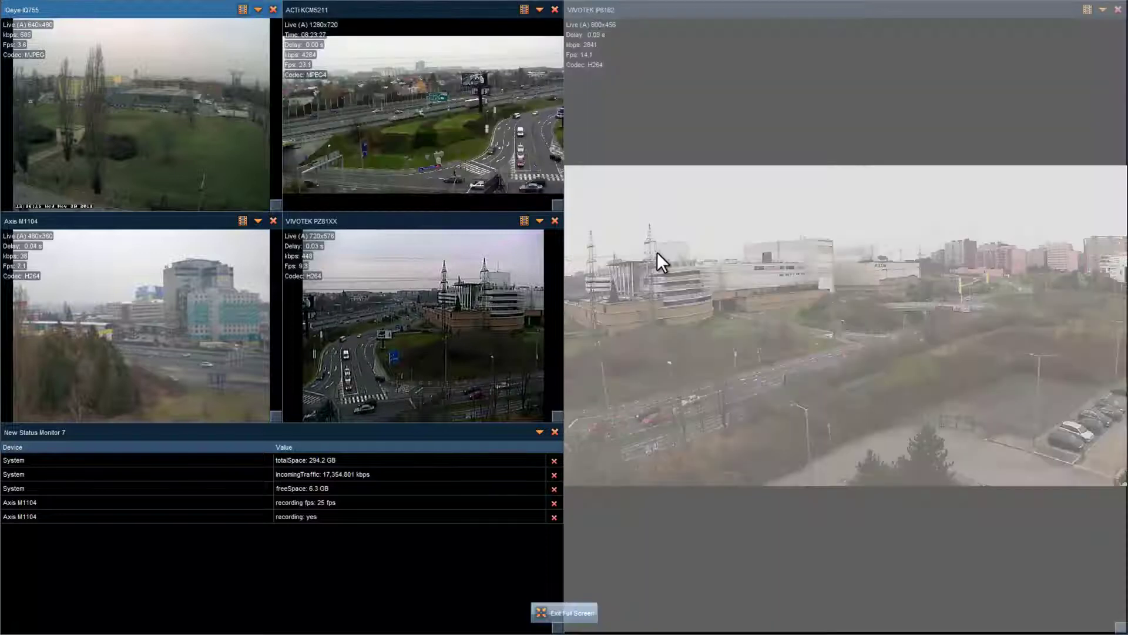
left_click_drag(211, 37, 657, 252)
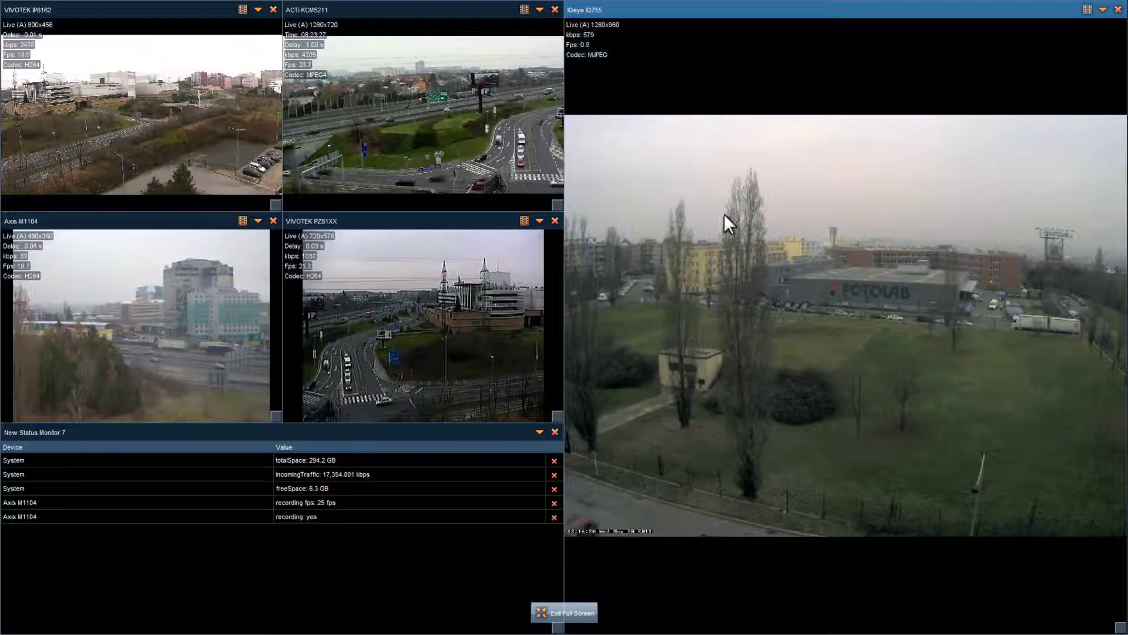
double_click(738, 260)
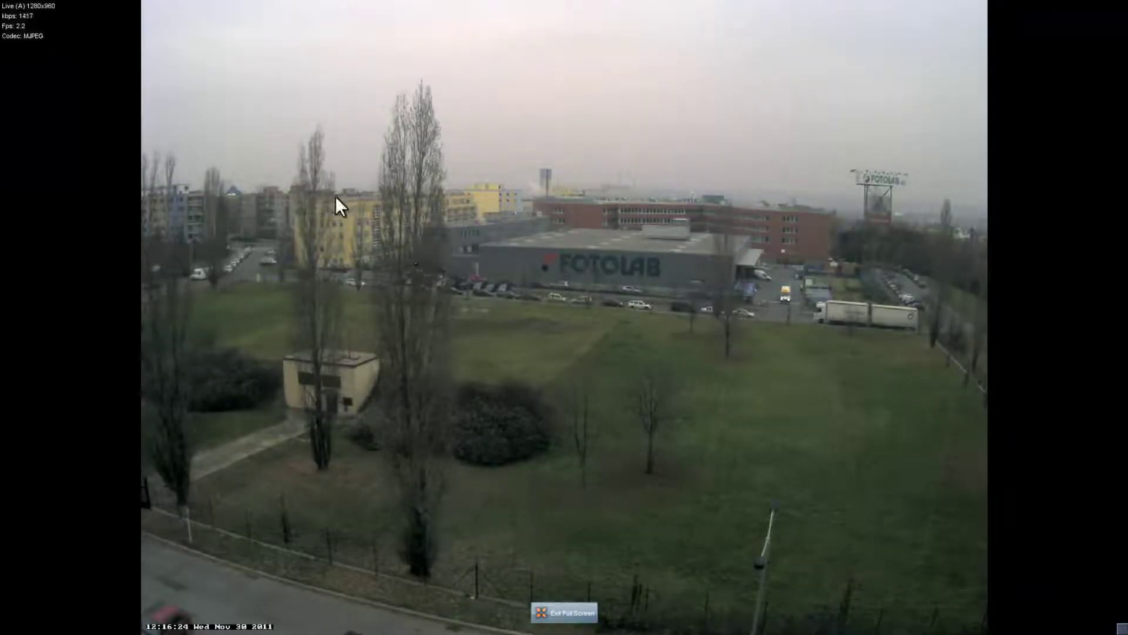
left_click_drag(335, 196, 793, 480)
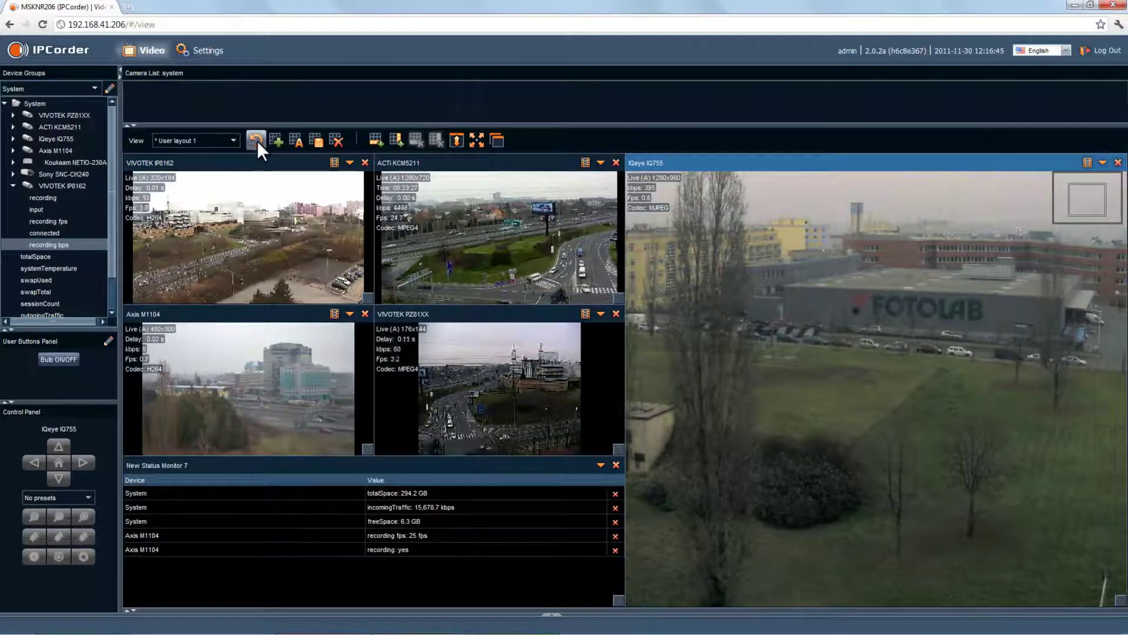
Step: Switch to User layout 2, discarding the unsaved changes to User layout 1
left_click(233, 139)
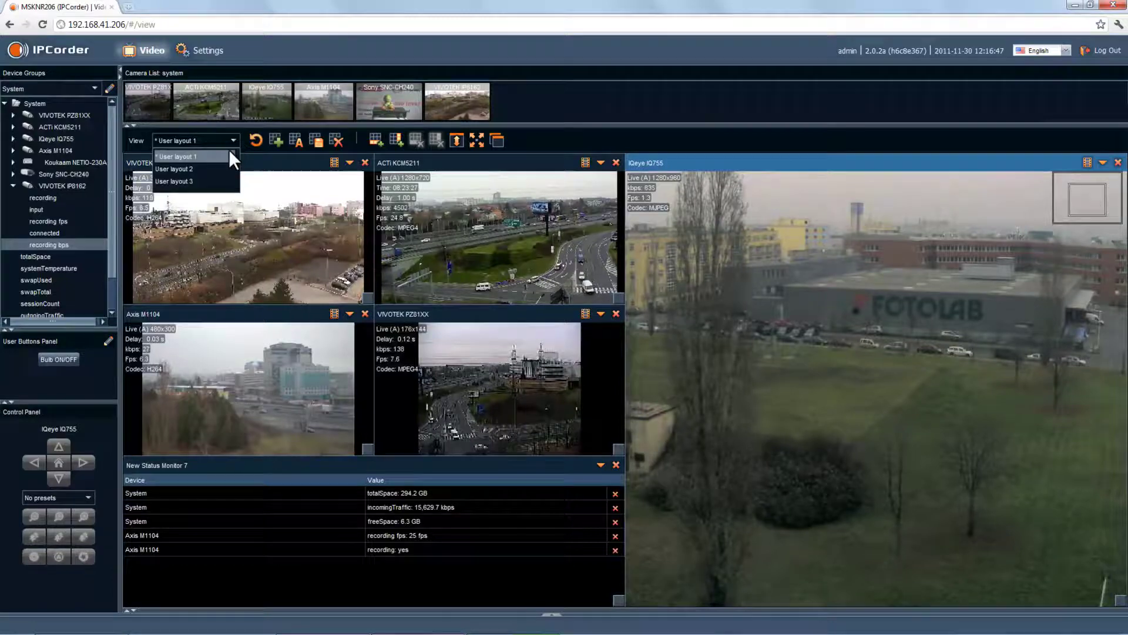
left_click(189, 169)
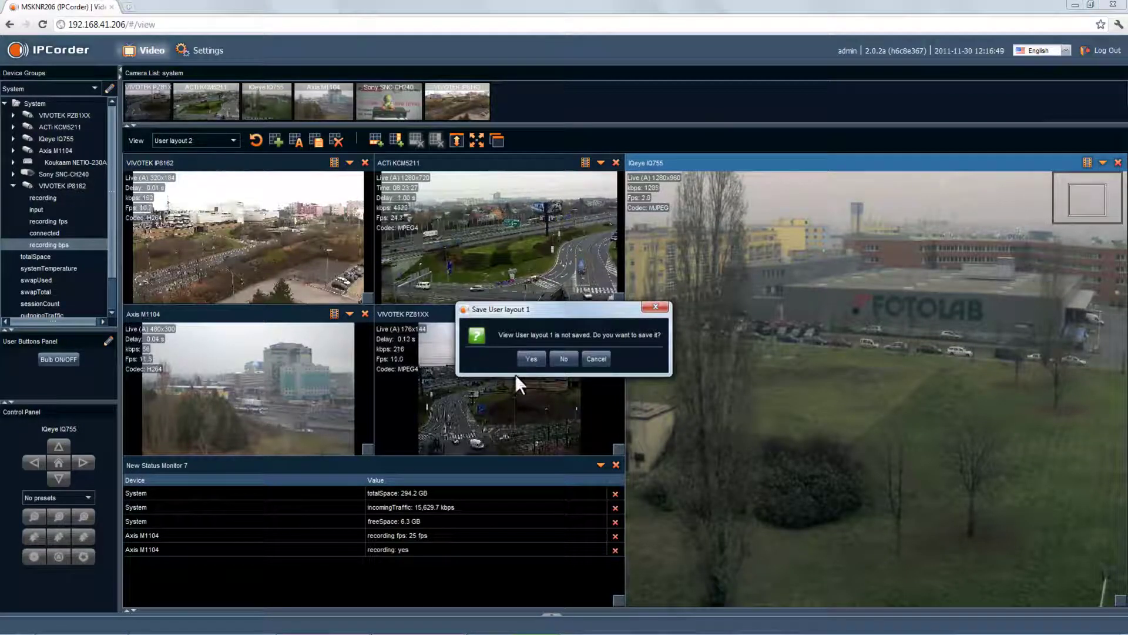
left_click(564, 360)
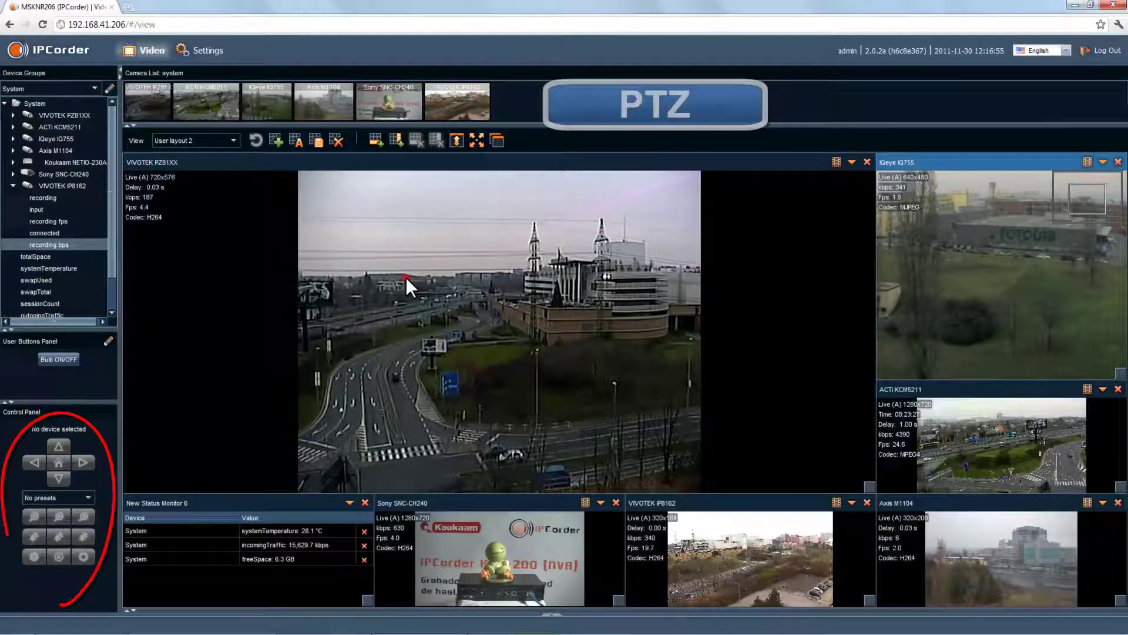
Step: Pan and zoom the PZ81XX camera, return it home, then swap Sony SNC-CH240 into the large tile
left_click(406, 277)
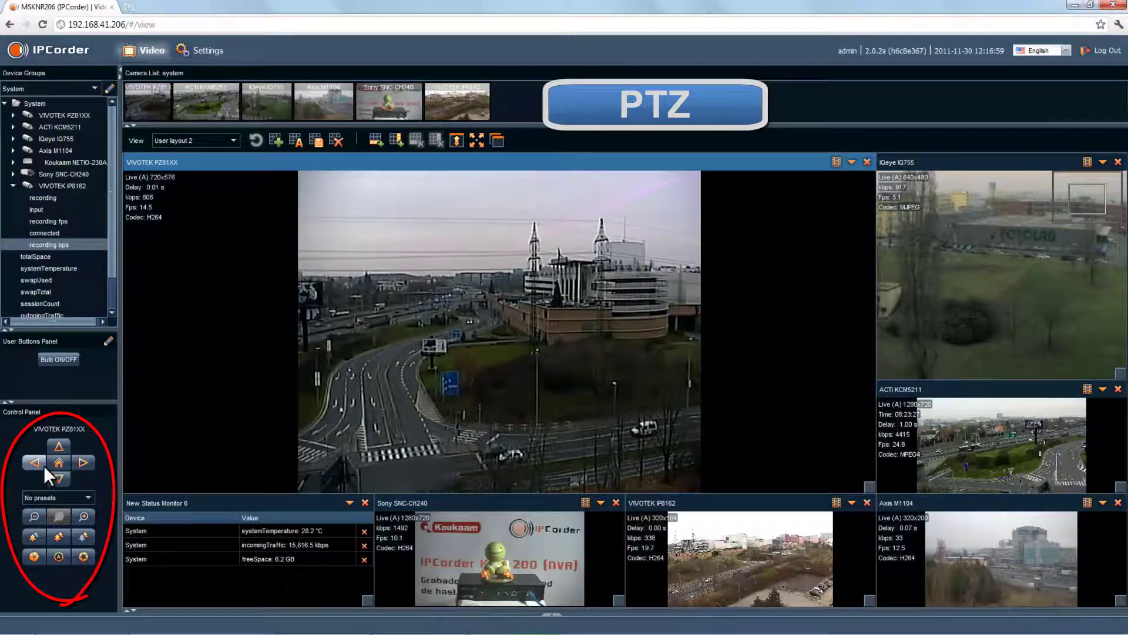
left_click(36, 463)
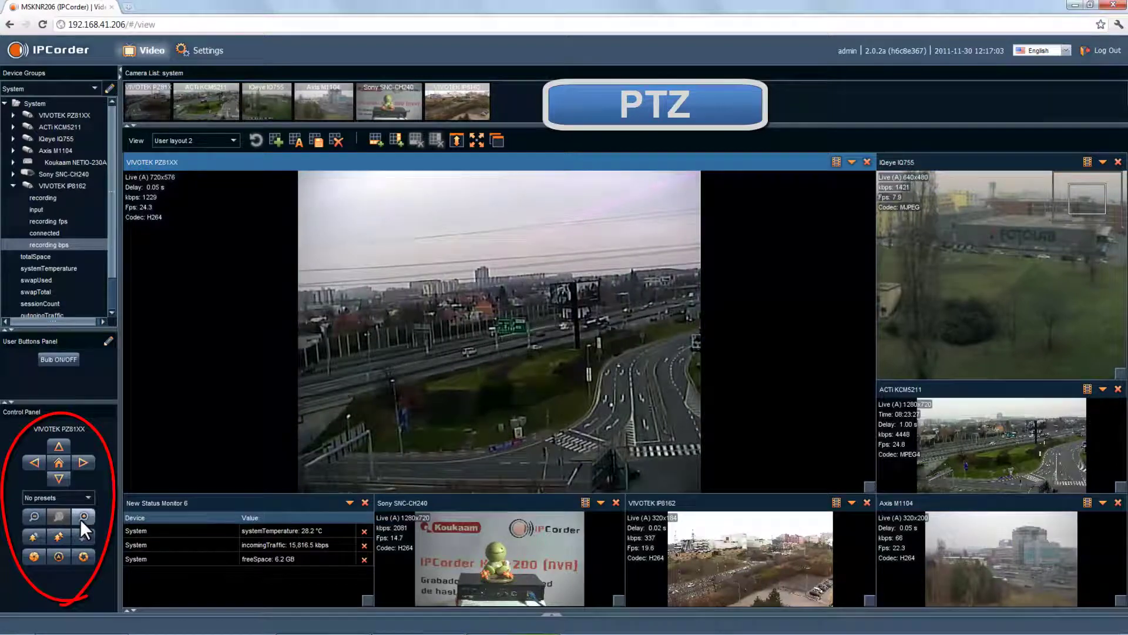
left_click(84, 518)
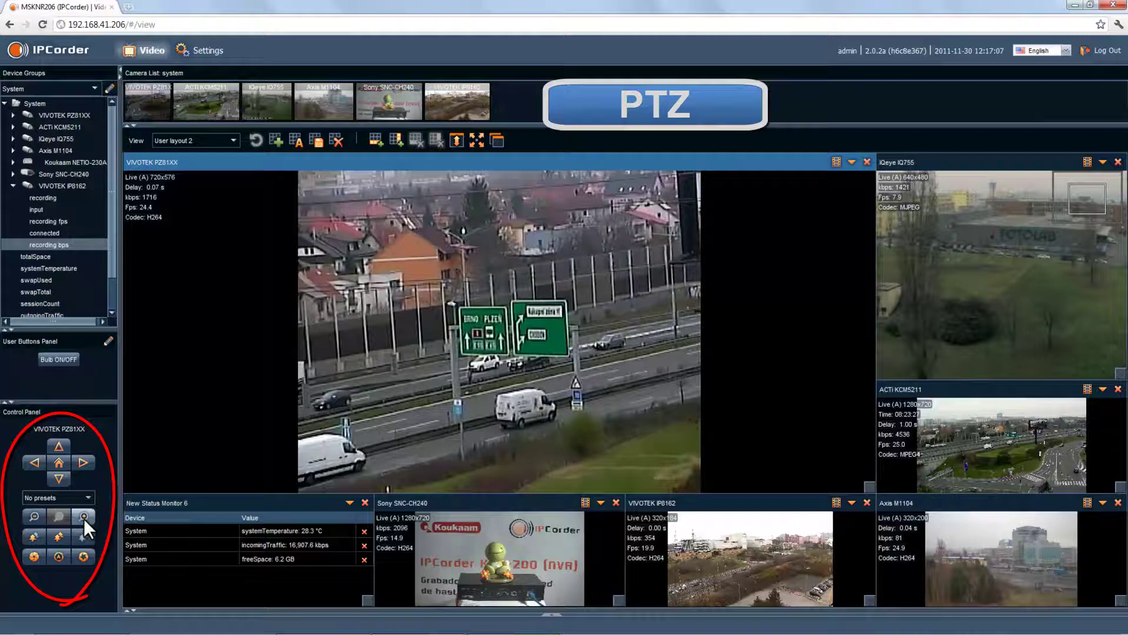
left_click(84, 518)
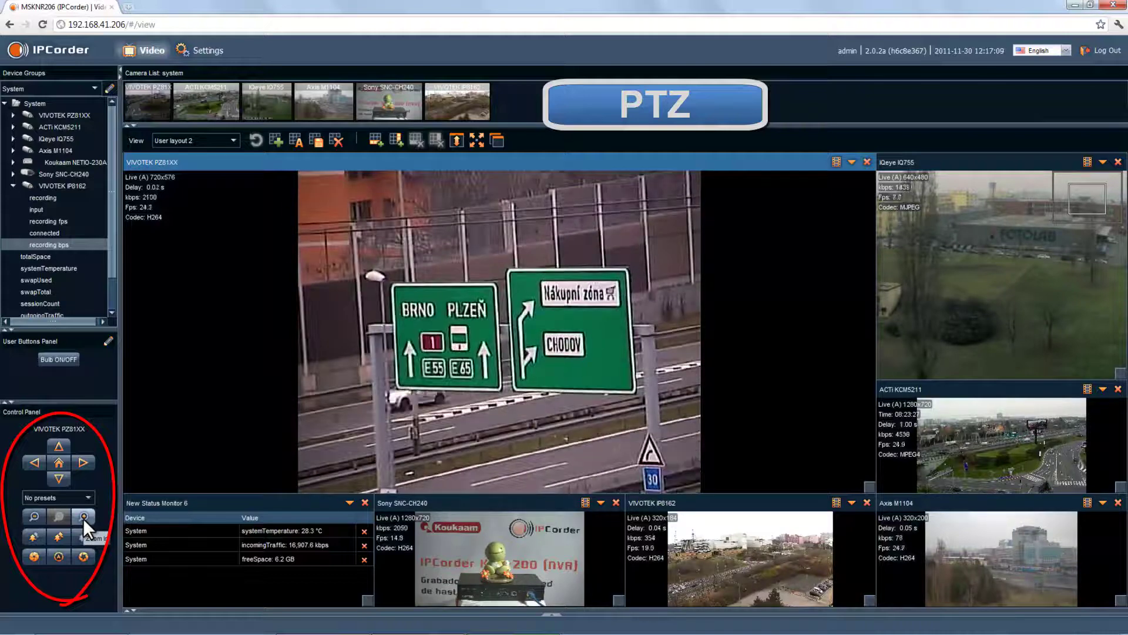
left_click(59, 462)
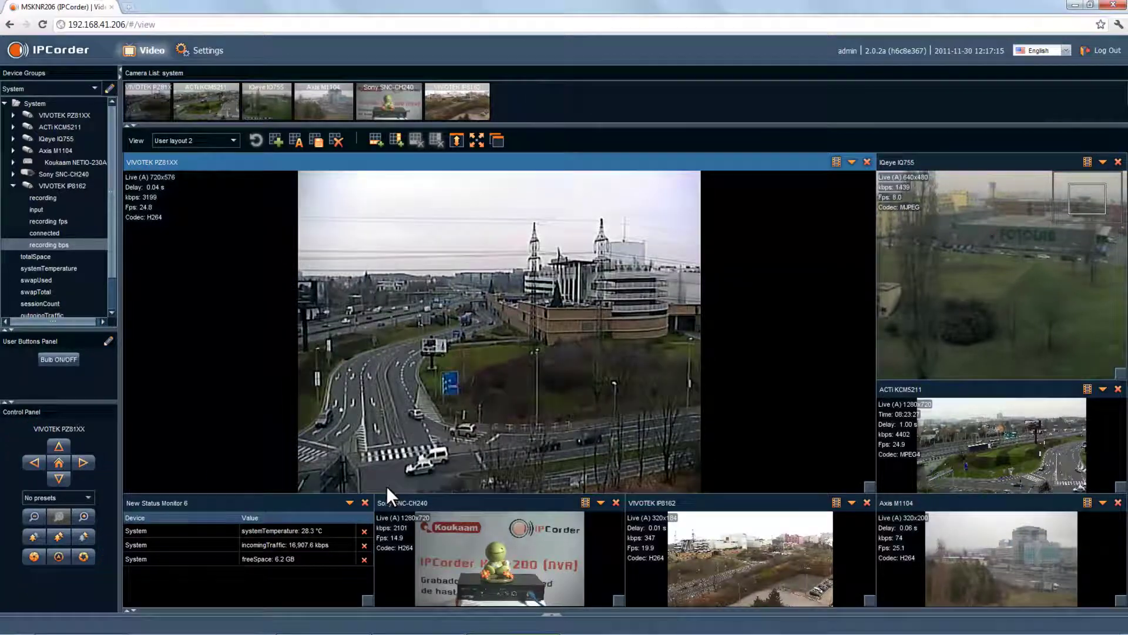
left_click(446, 501)
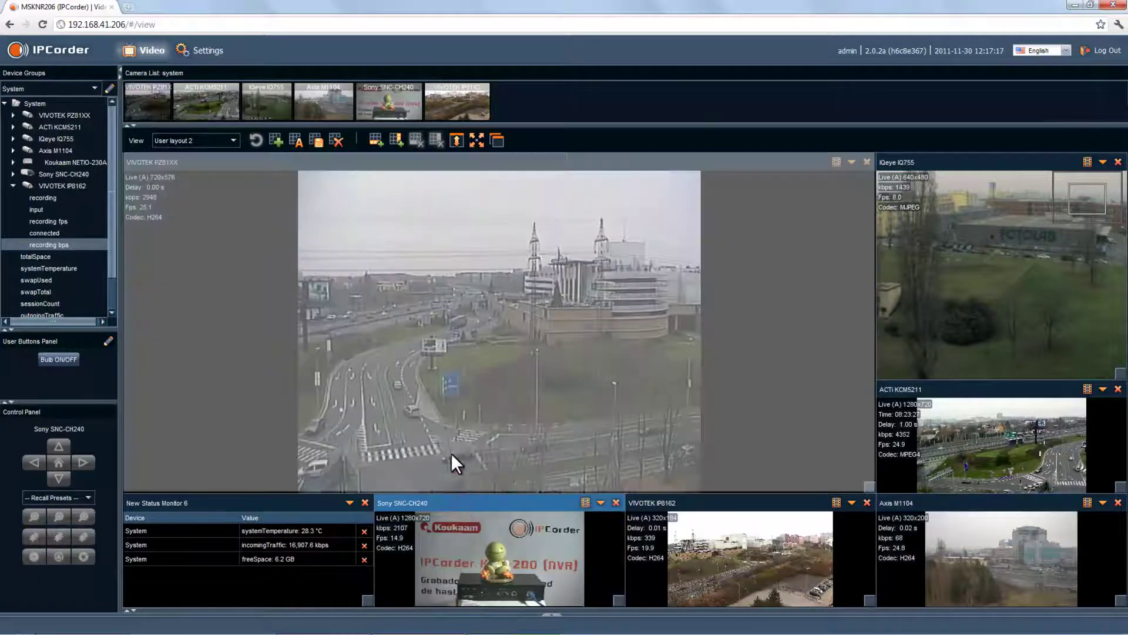
left_click_drag(450, 453, 451, 443)
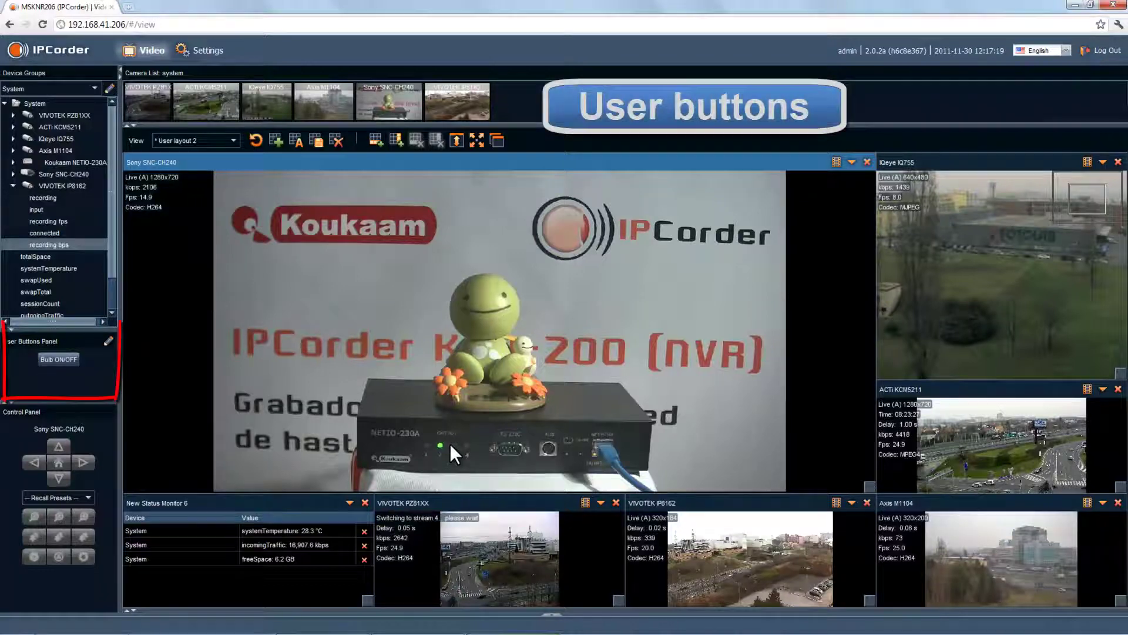
left_click(68, 356)
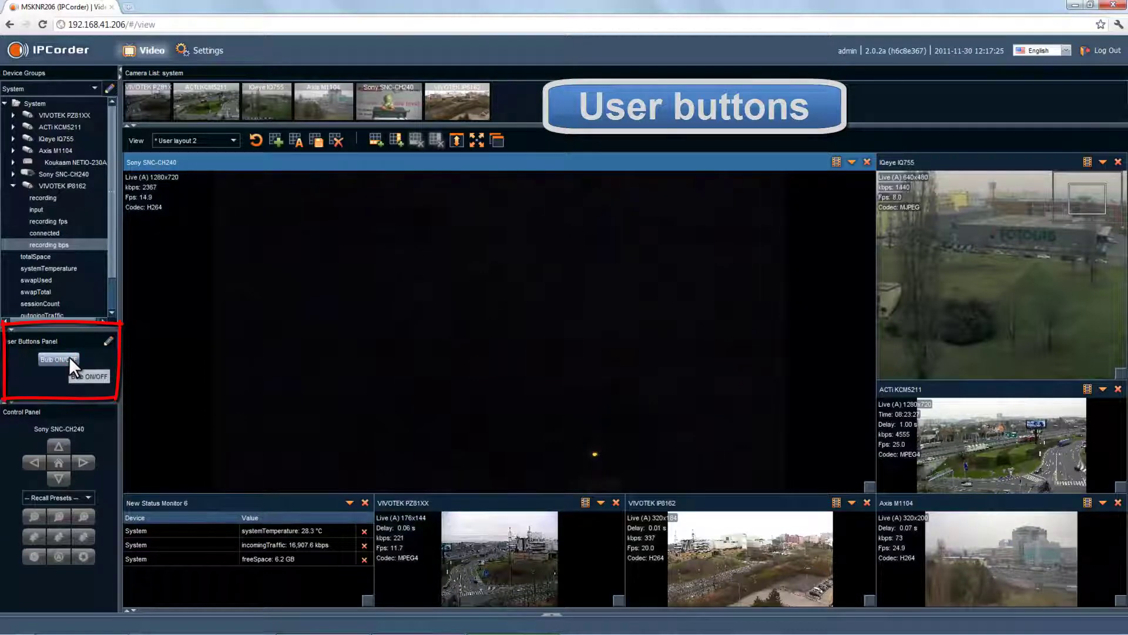
left_click(69, 356)
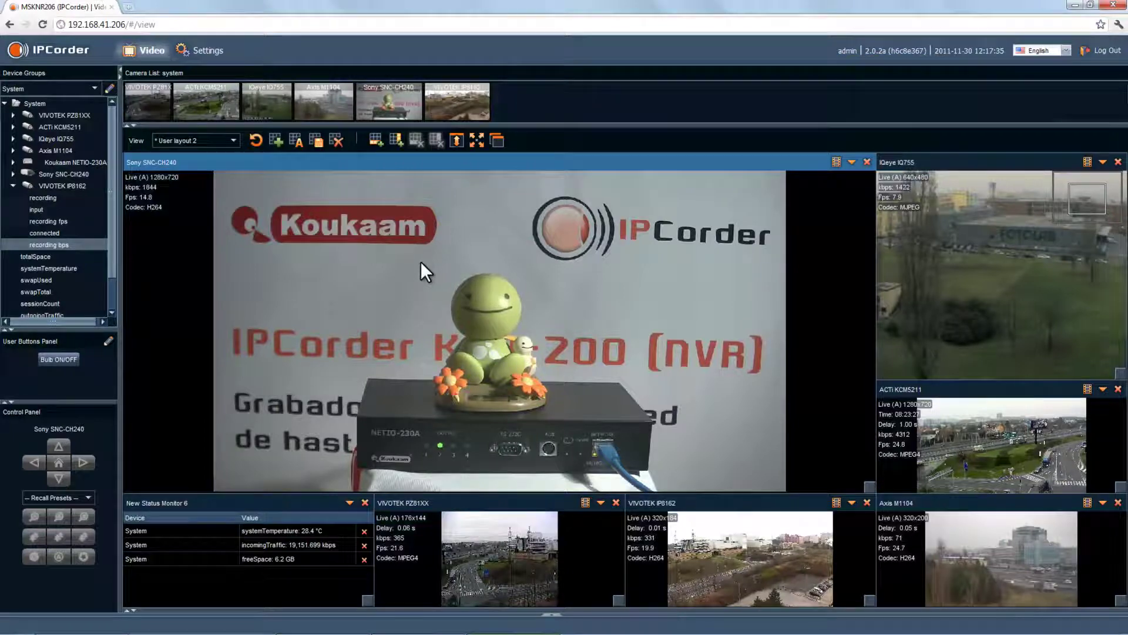
left_click(498, 142)
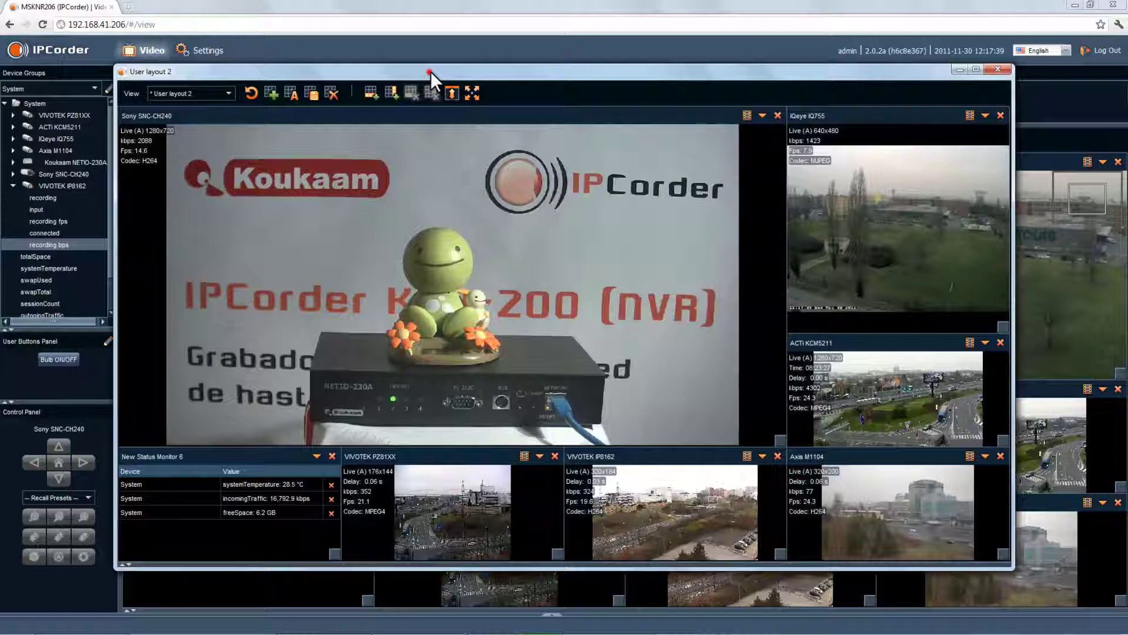
left_click_drag(430, 71, 543, 127)
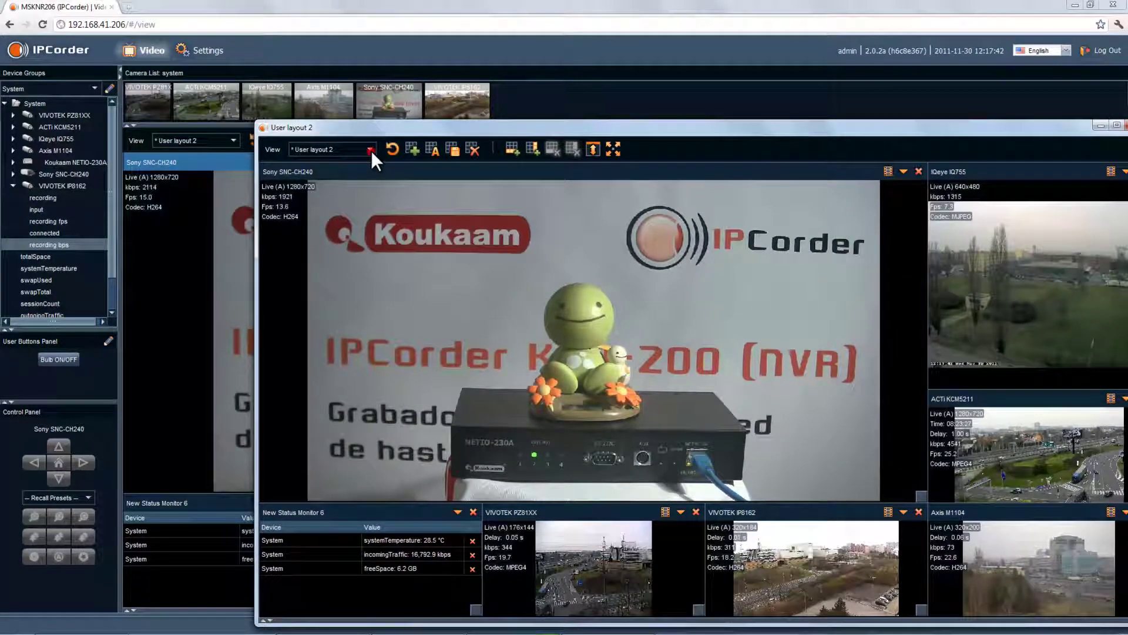
left_click(370, 150)
left_click(359, 169)
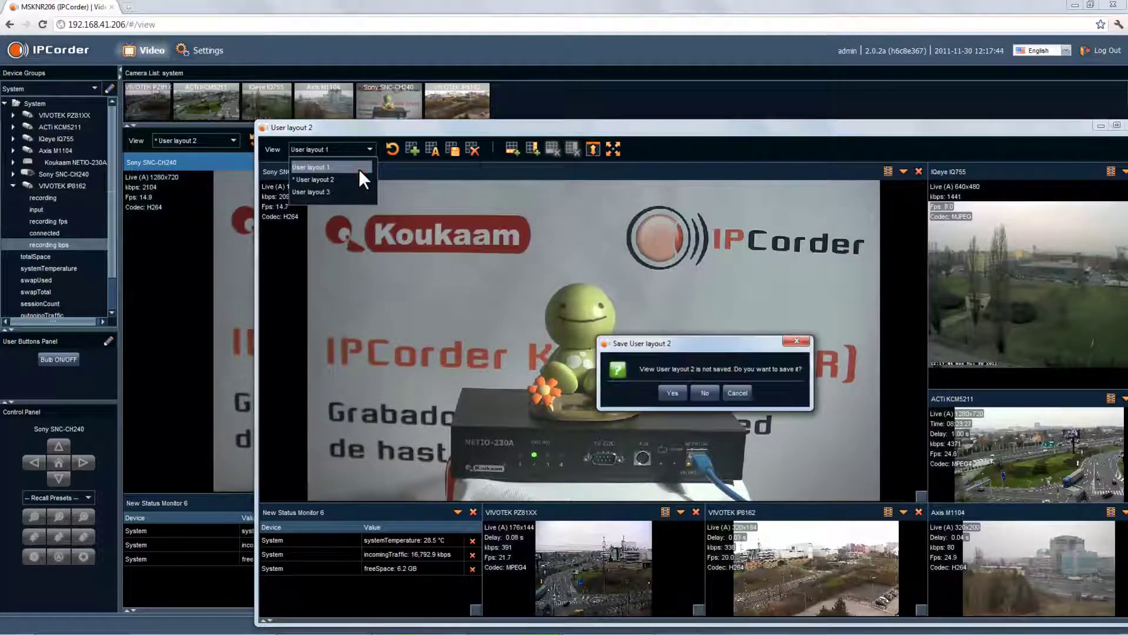
left_click(705, 394)
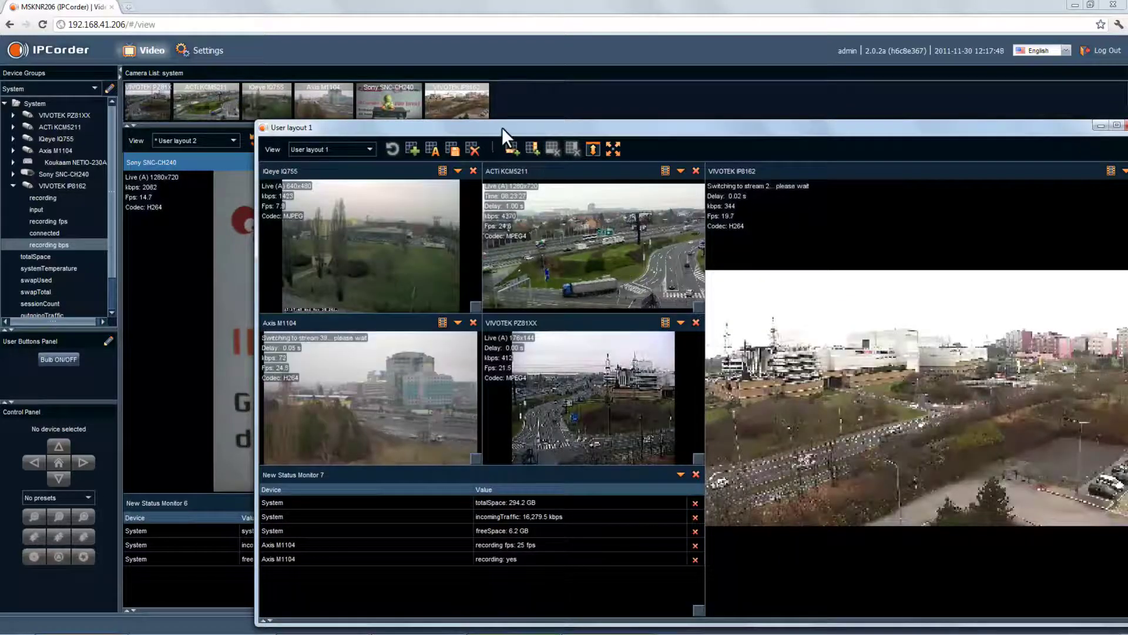
left_click_drag(503, 126, 394, 231)
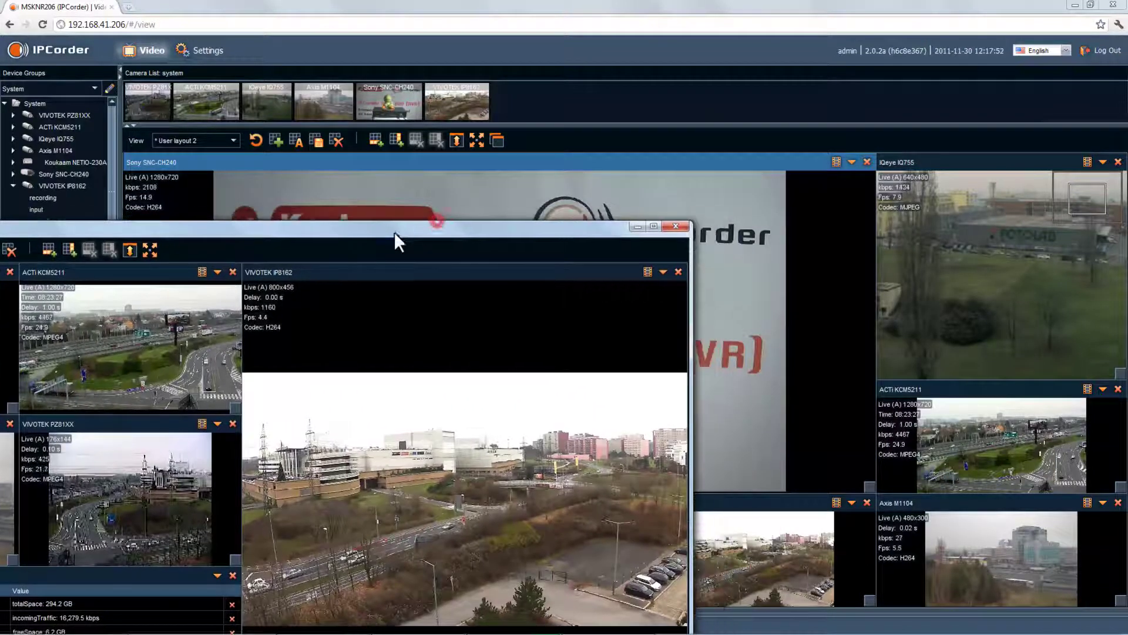
mouse_move(393, 232)
left_mouse_down()
mouse_move(47, 313)
mouse_move(29, 328)
left_mouse_up()
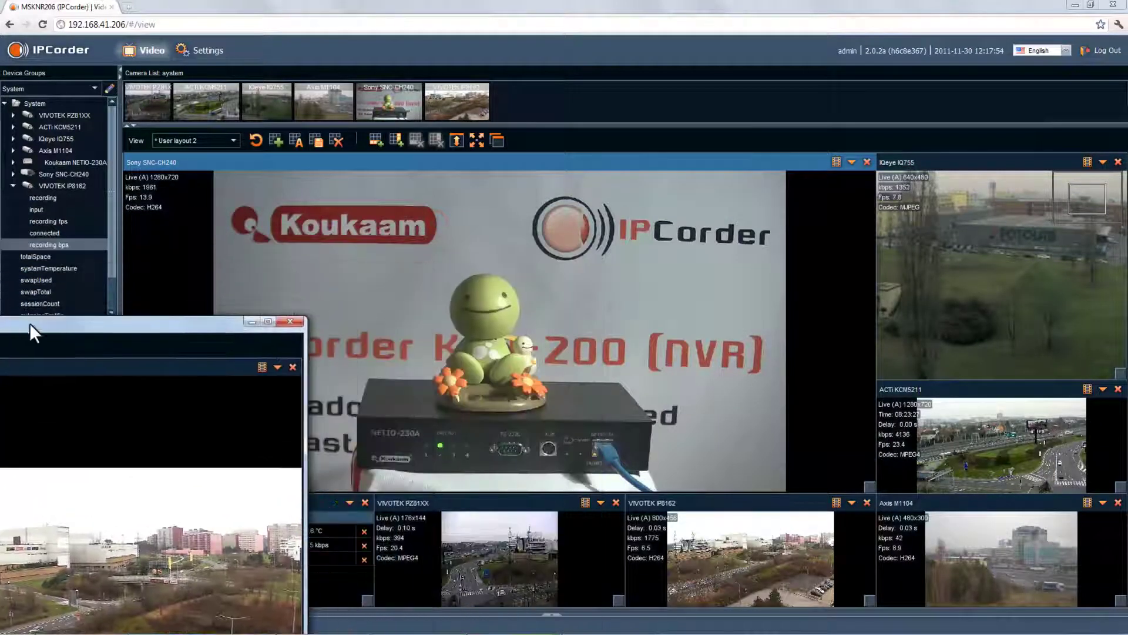
left_click(292, 325)
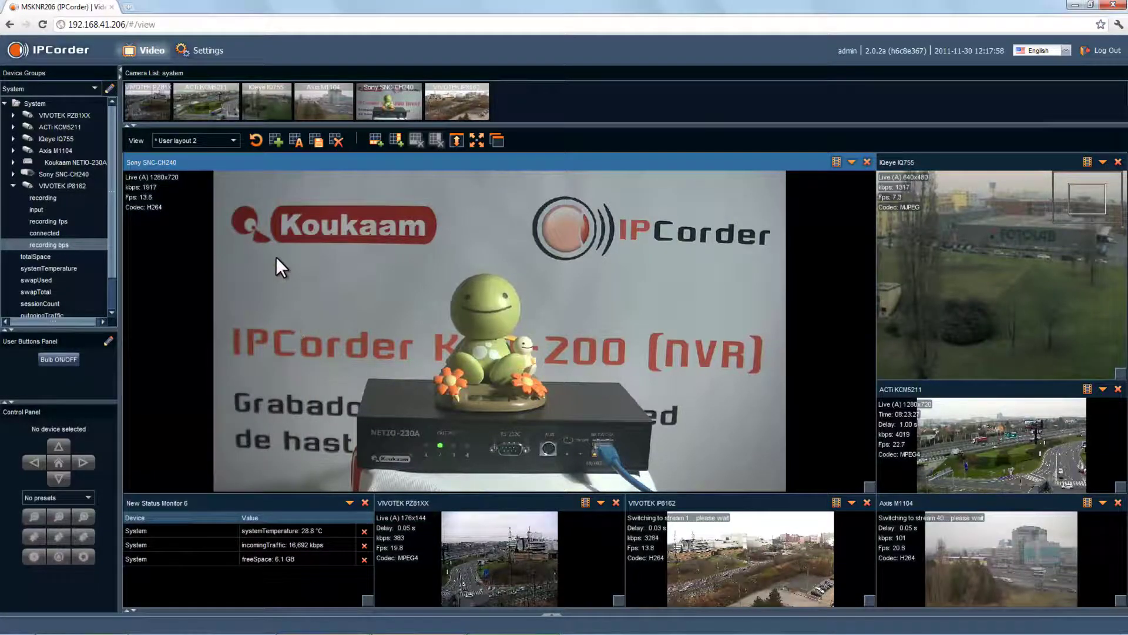
Step: Switch to User layout 1, discarding the unsaved changes to User layout 2
left_click(235, 142)
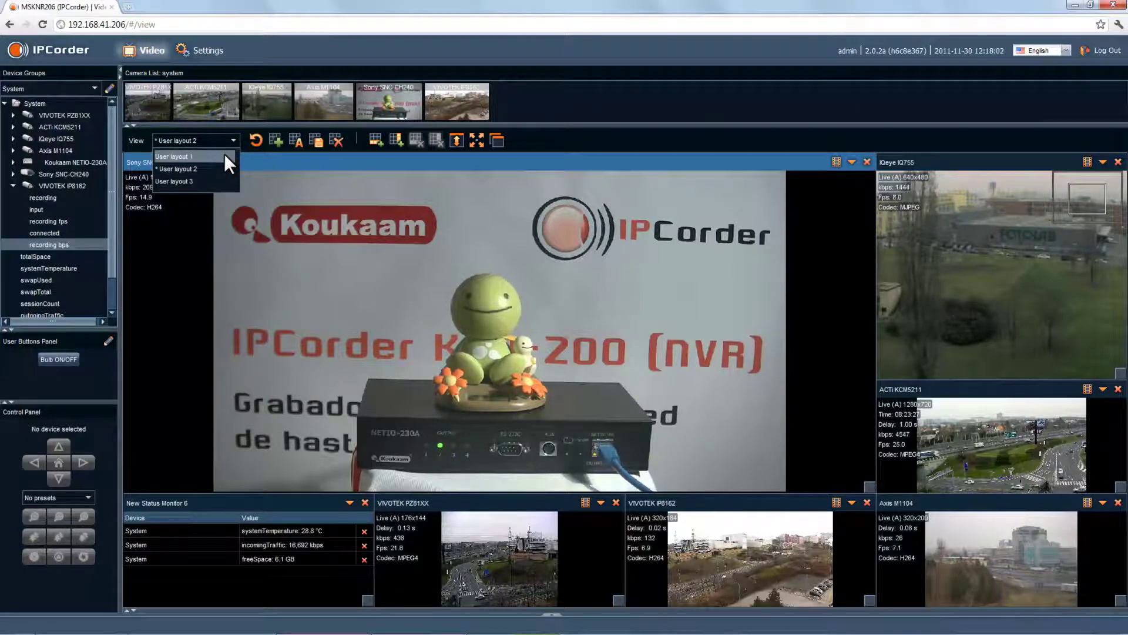
left_click(224, 153)
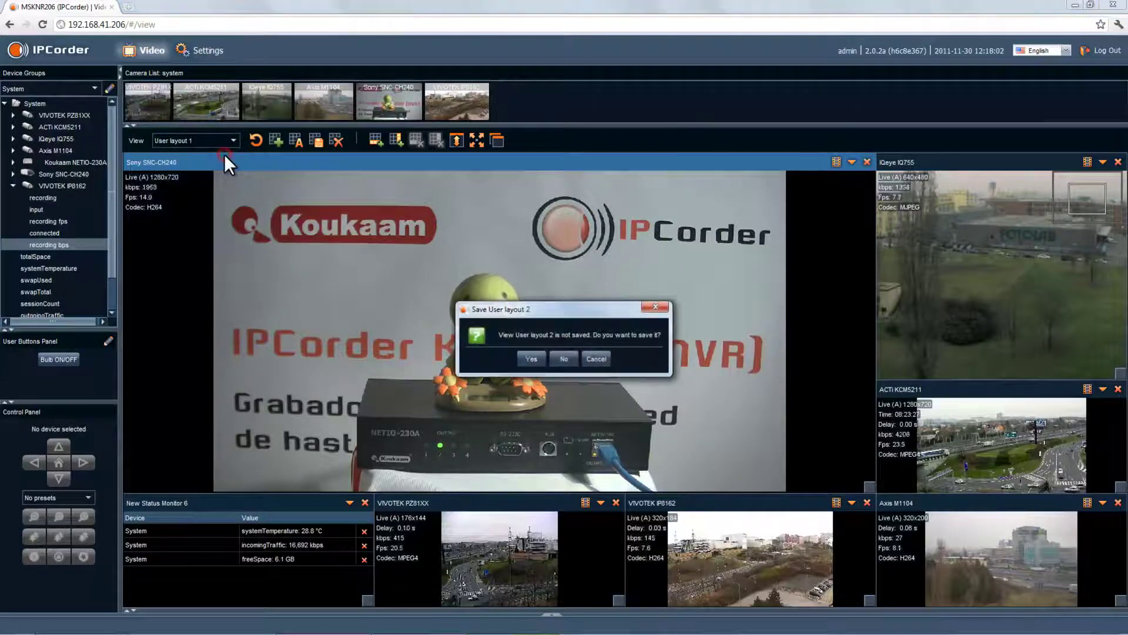
left_click(562, 360)
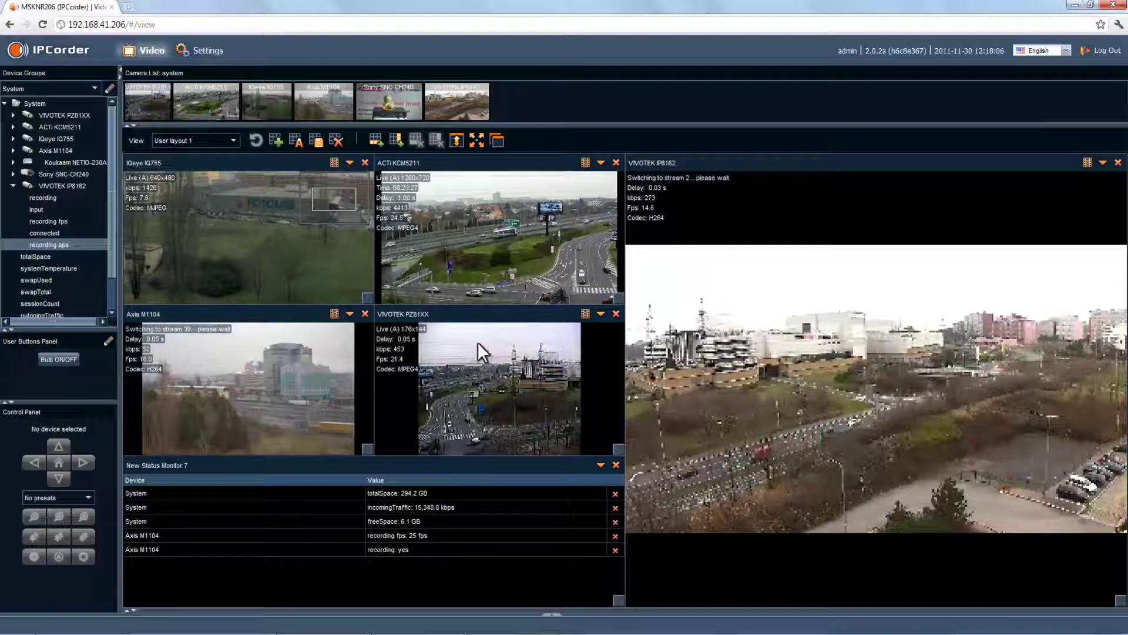
Step: Close the IQeye, Axis, PZ81XX and status monitor tiles, and stretch ACTi KCM5211 leftward
left_click(364, 163)
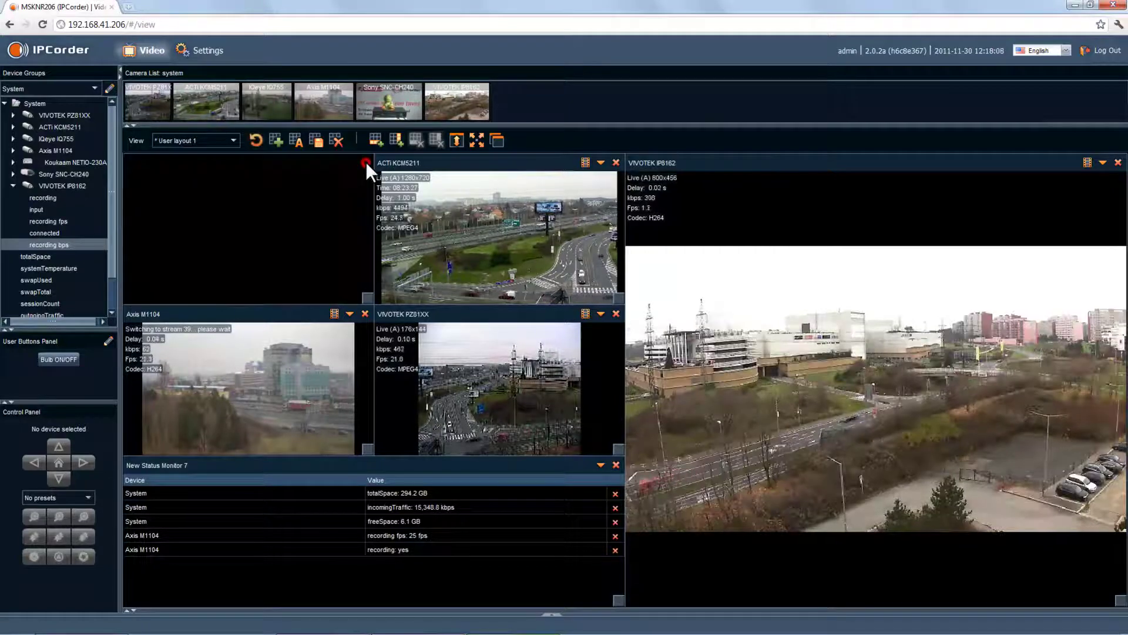
left_click(364, 315)
left_click(615, 315)
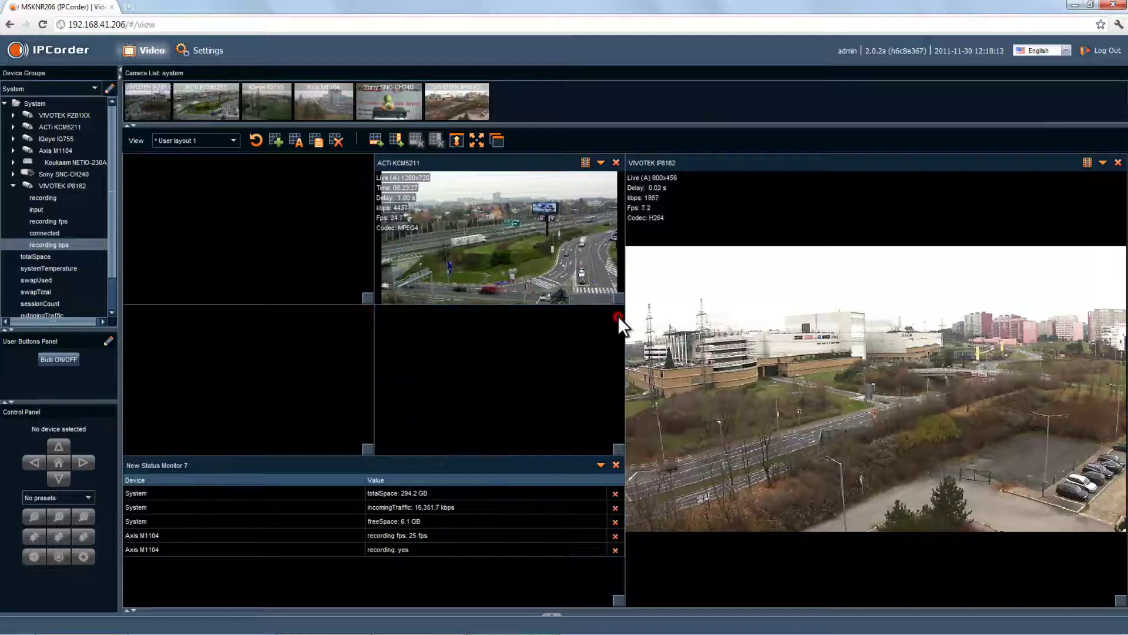
left_click_drag(457, 163, 317, 158)
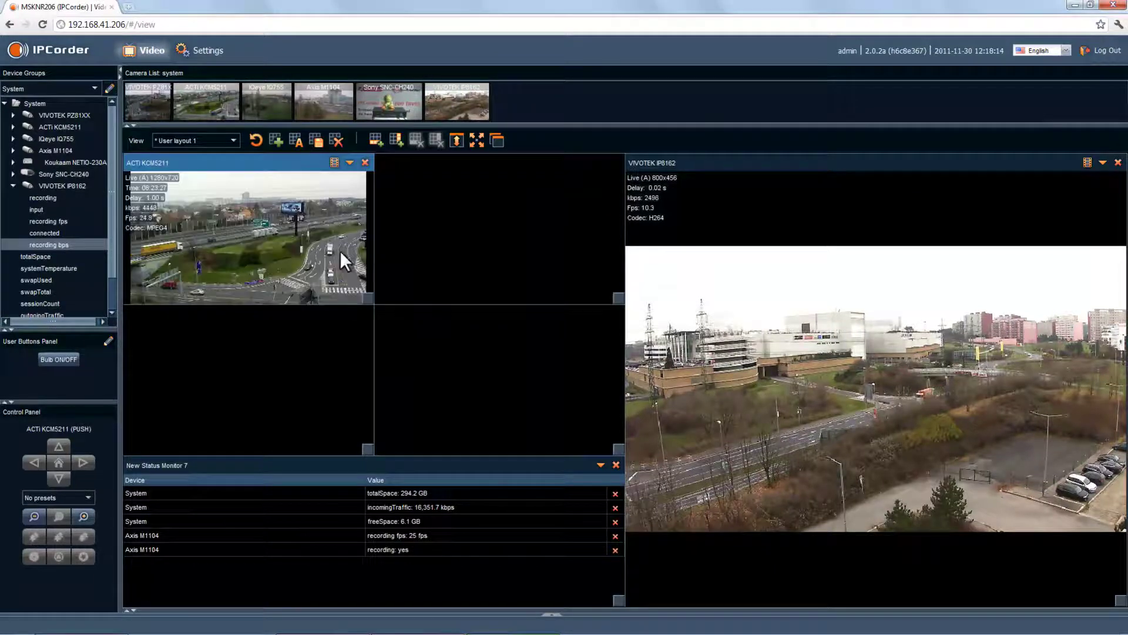
left_click_drag(366, 304, 413, 343)
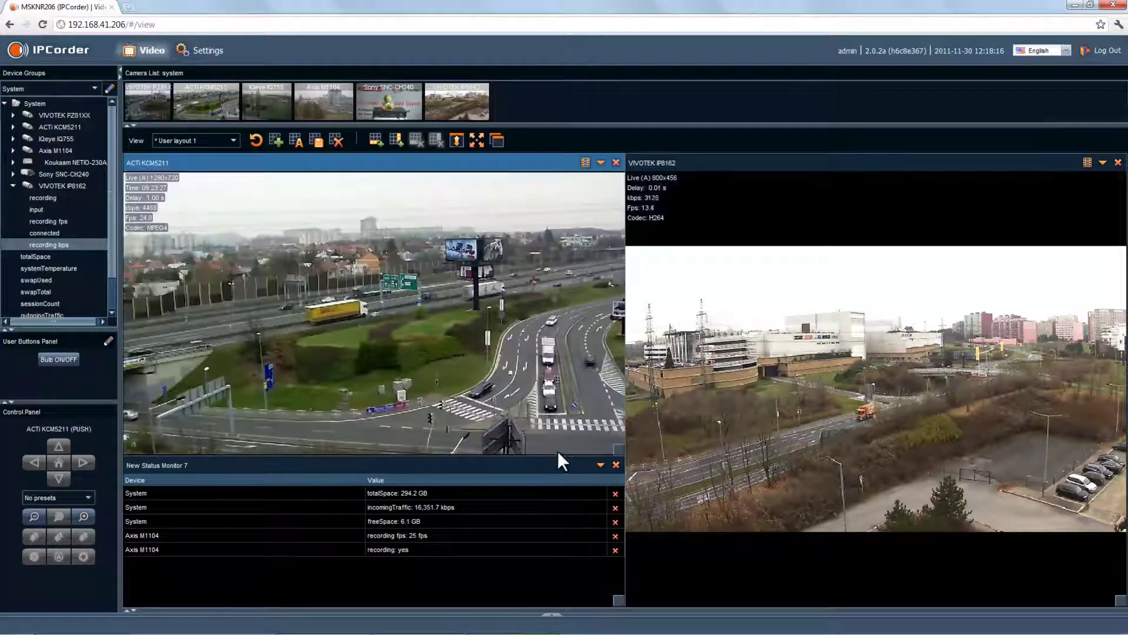
left_click(616, 466)
left_click(608, 467)
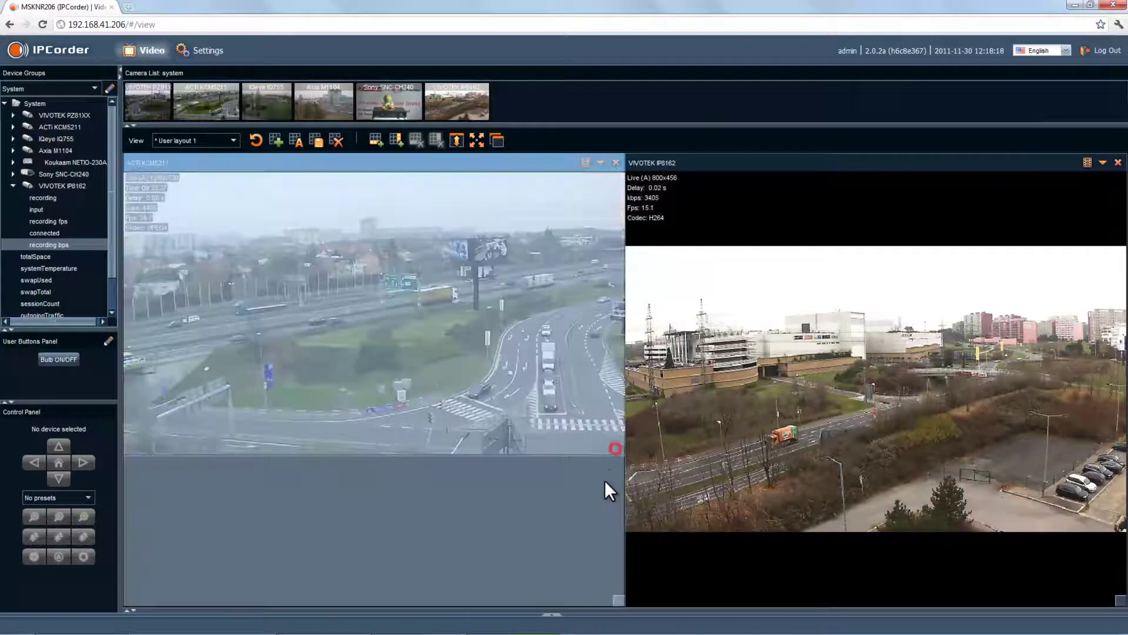
left_click(601, 500)
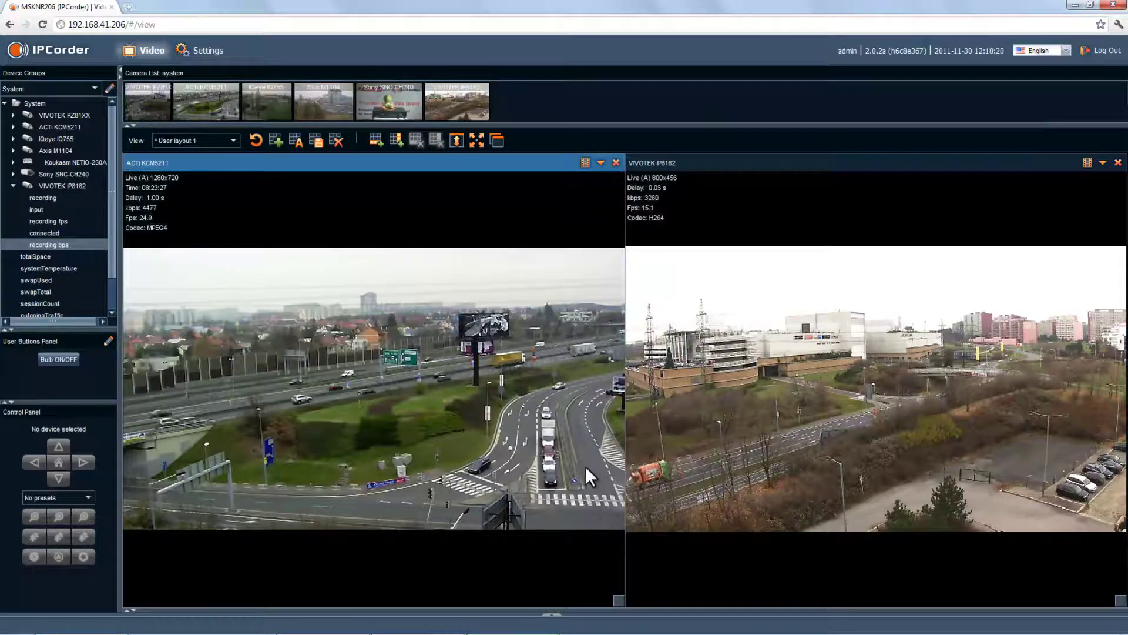
Step: Add two empty rows and merge the bottom cells into large tiles
left_click(376, 142)
left_click(376, 142)
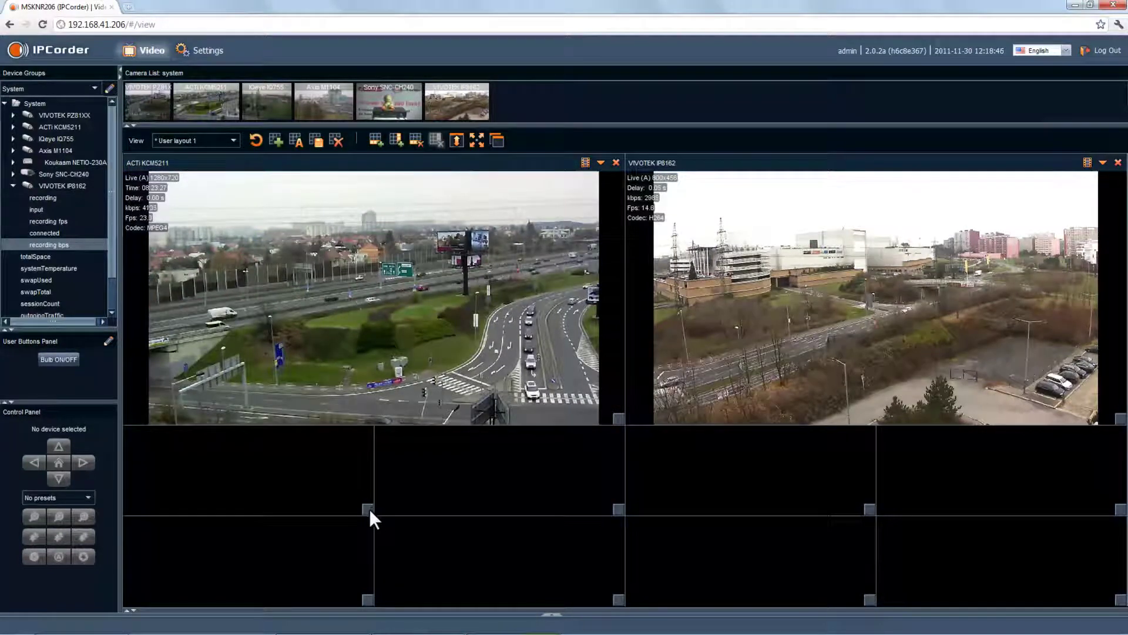
left_click_drag(369, 509, 431, 544)
left_click(430, 543)
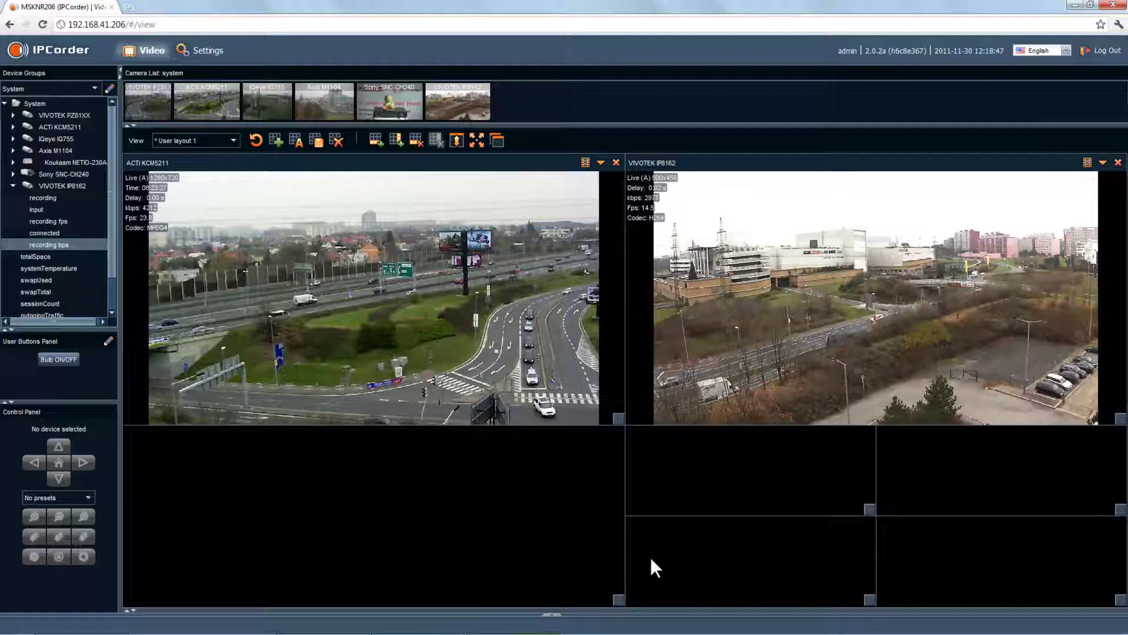
left_click(870, 508)
Step: Merge the bottom-right cells, switch ACTi KCM5211 and VIVOTEK IP8162 to recordings, and open the calendar
left_click(937, 549)
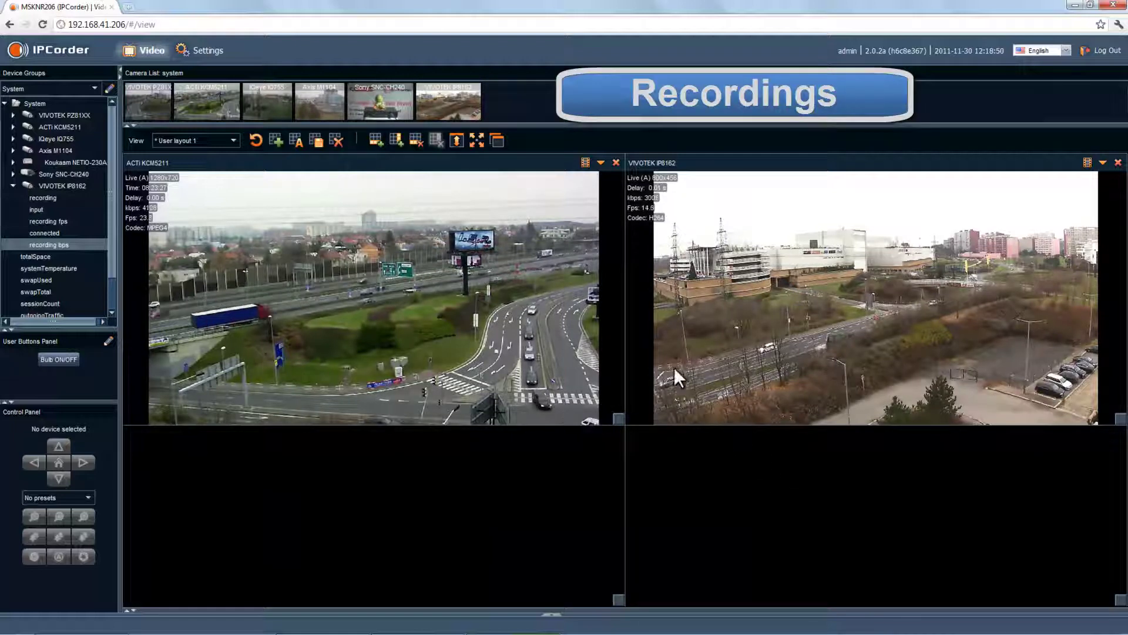
left_click(584, 163)
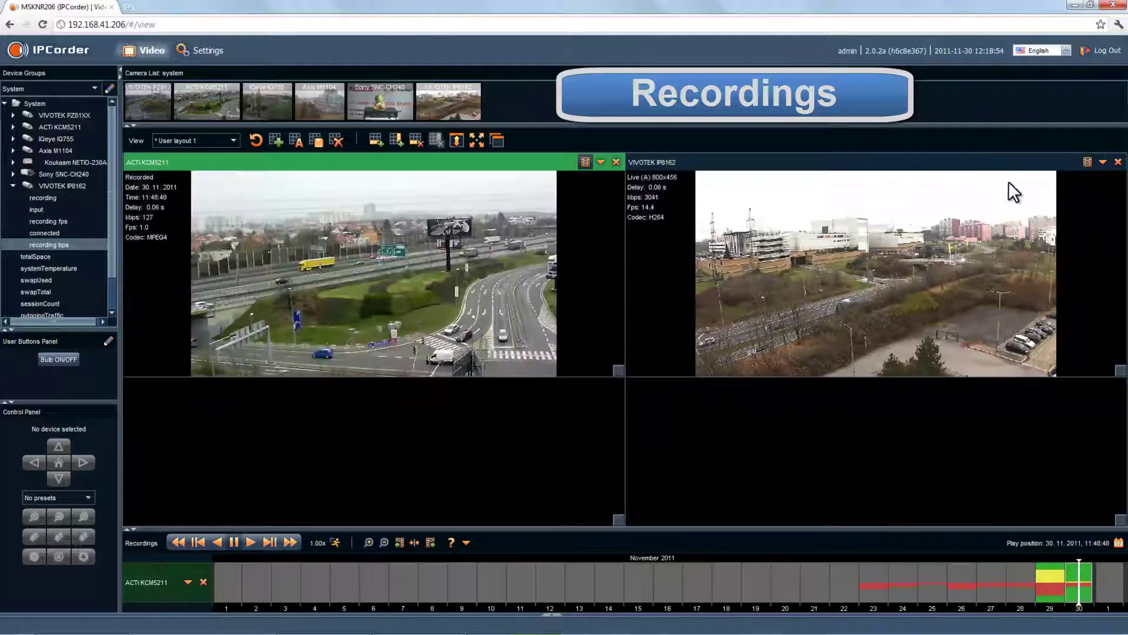
left_click(1088, 163)
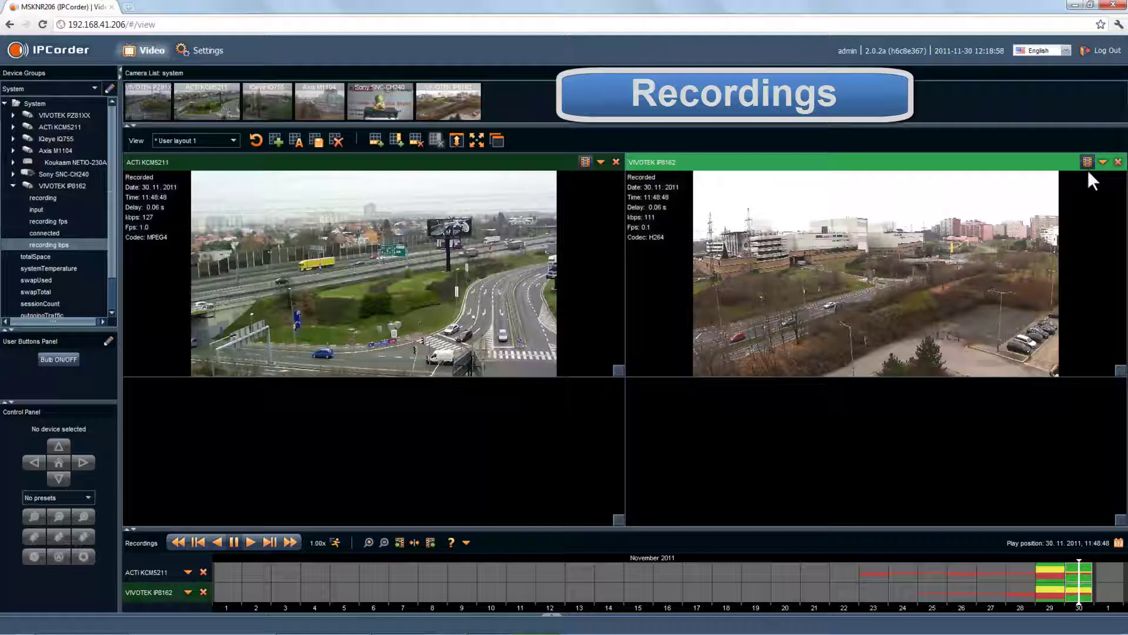
left_click(1118, 543)
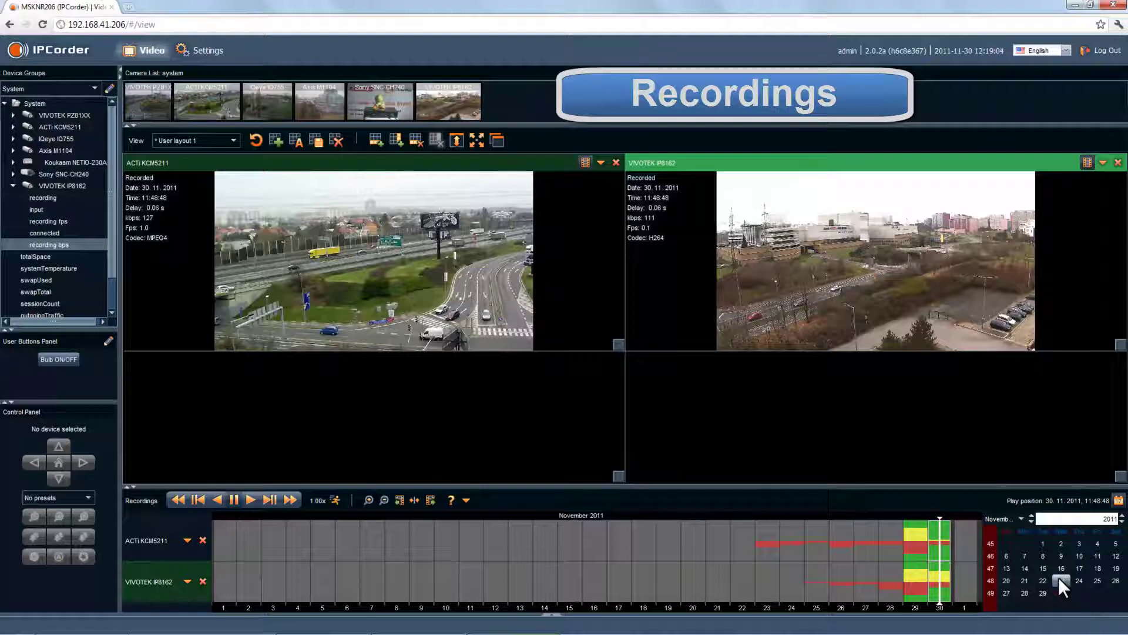
Step: Show 30 November recordings, zoom the timeline to 11:48–11:51, and set playback to 11:48:55
left_click(1065, 591)
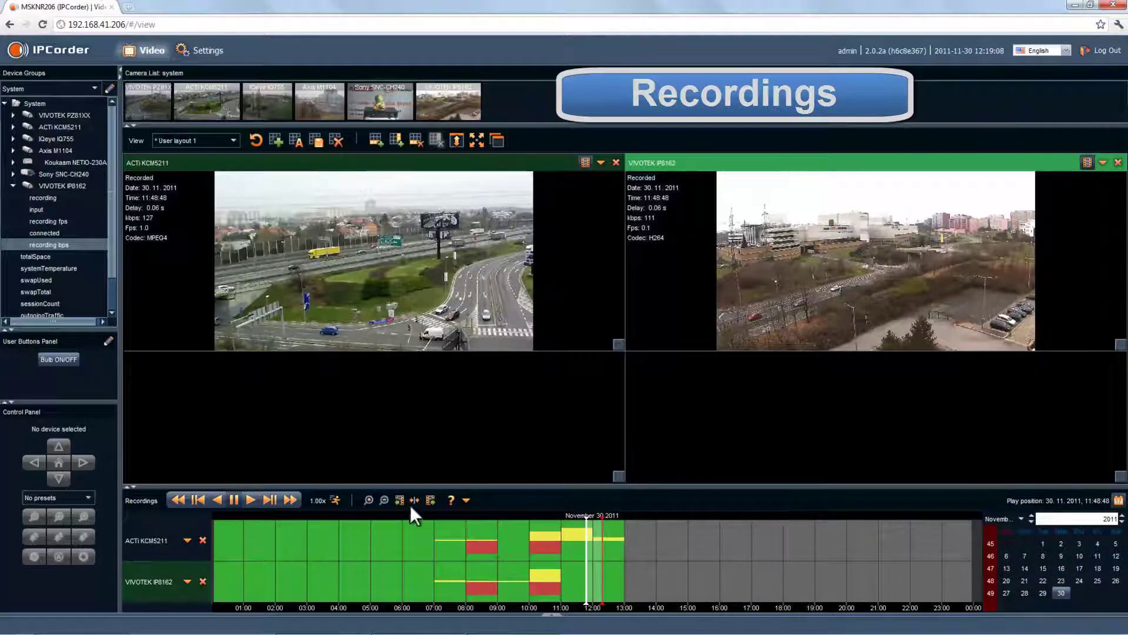
left_click(369, 499)
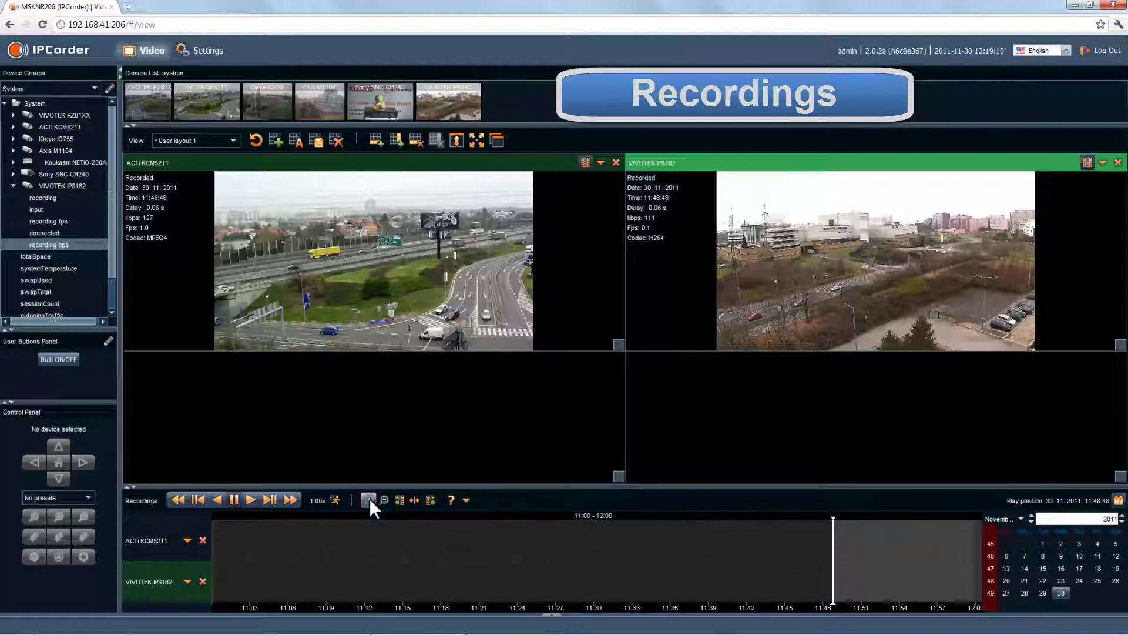
scroll(614, 554, "down", 2)
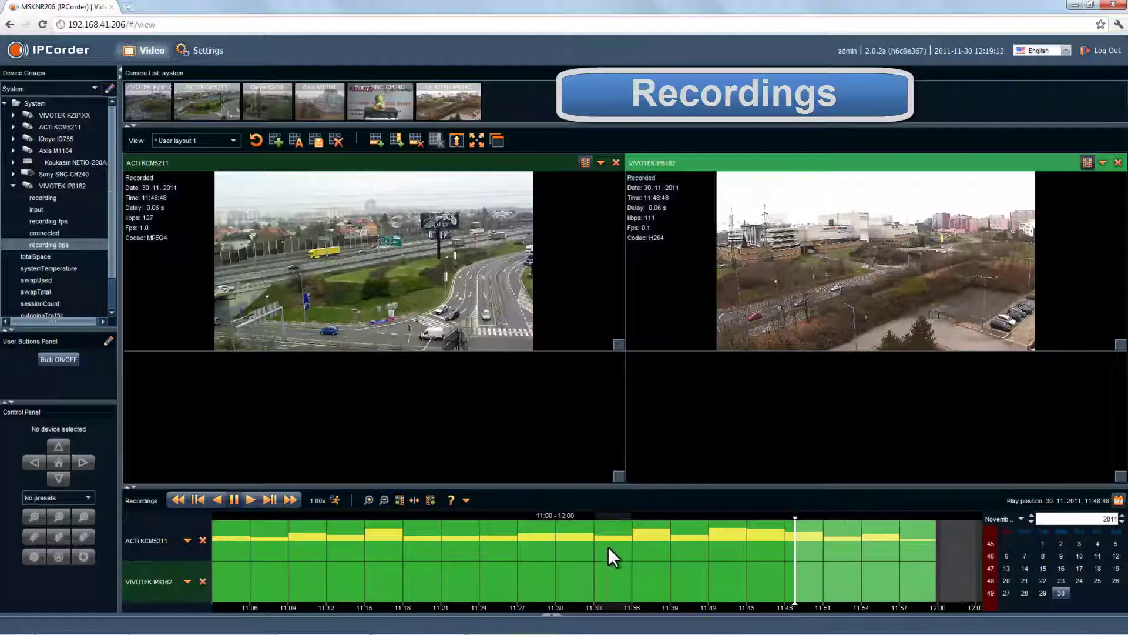
scroll(611, 555, "down", 1)
scroll(611, 560, "down", 2)
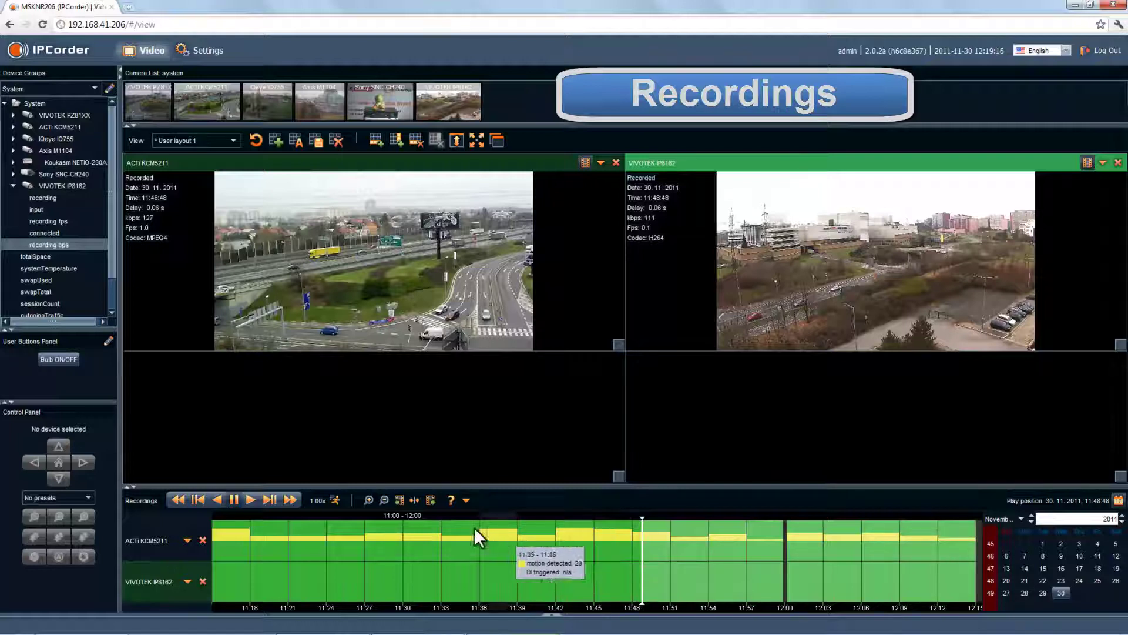
left_click(371, 500)
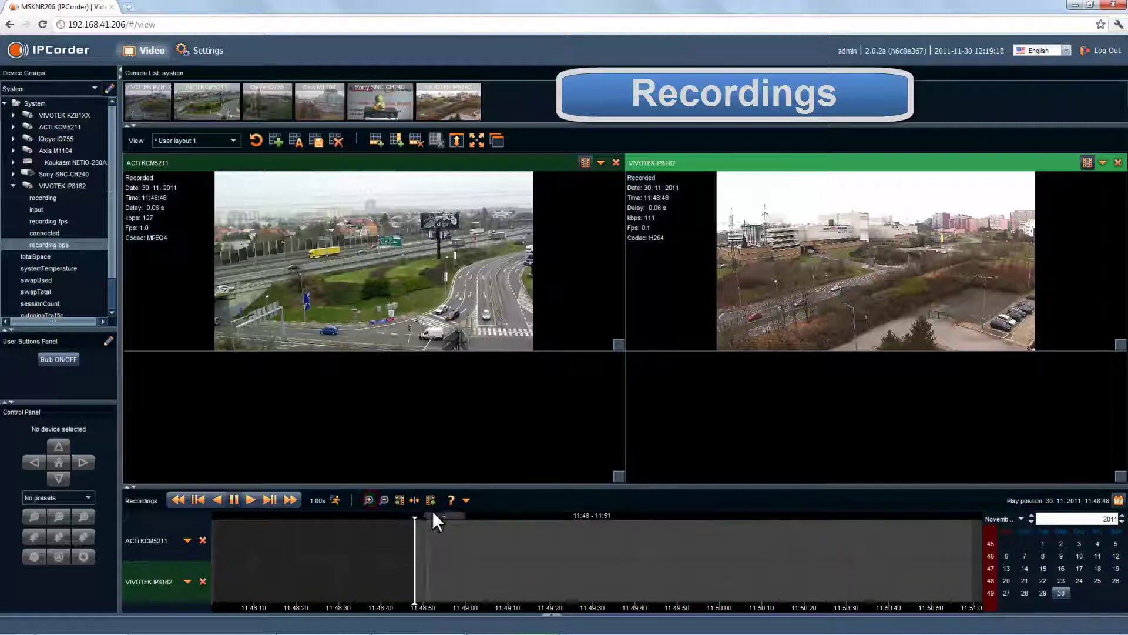
left_click(399, 500)
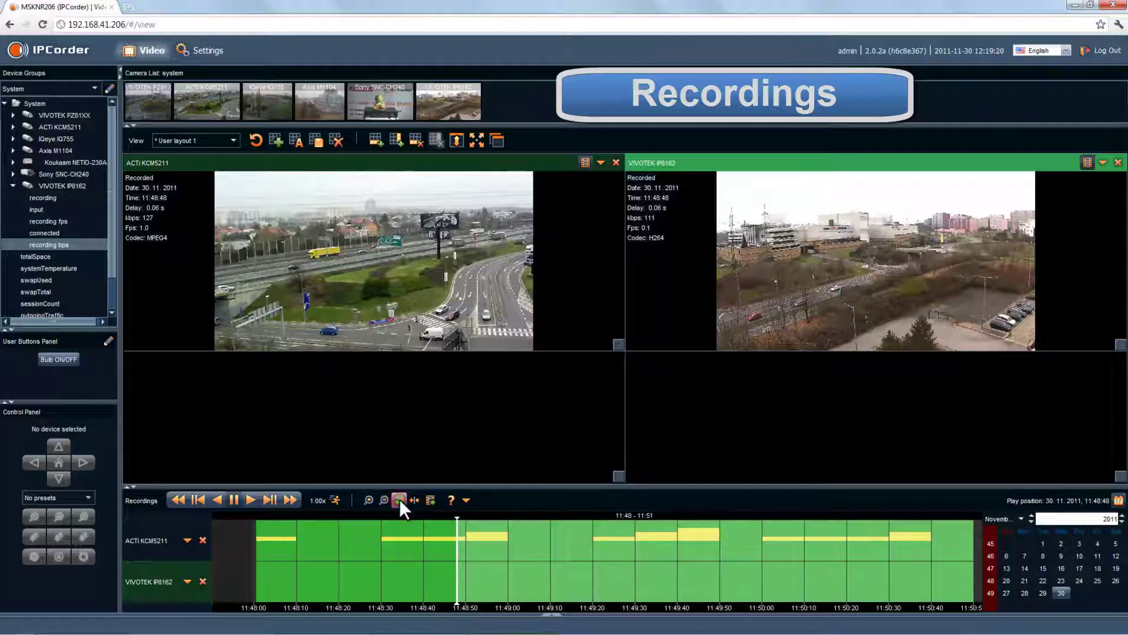
left_click(491, 548)
mouse_move(477, 547)
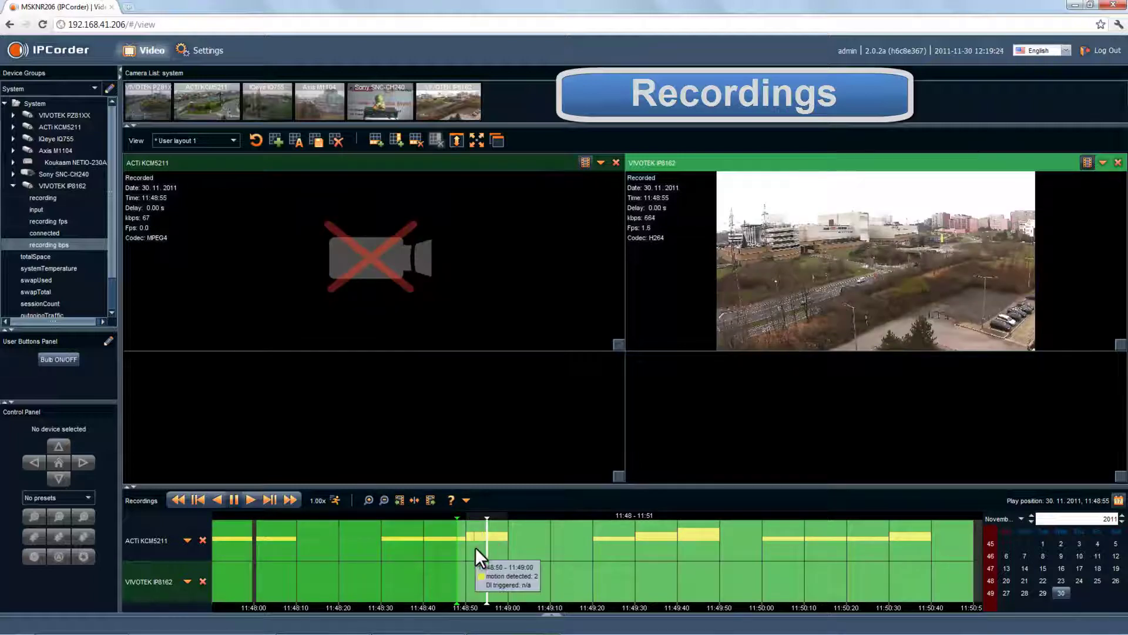
Step: Mark a loop range around 11:48:50–11:49:05 on the timeline and play it
left_click_drag(477, 547, 528, 552)
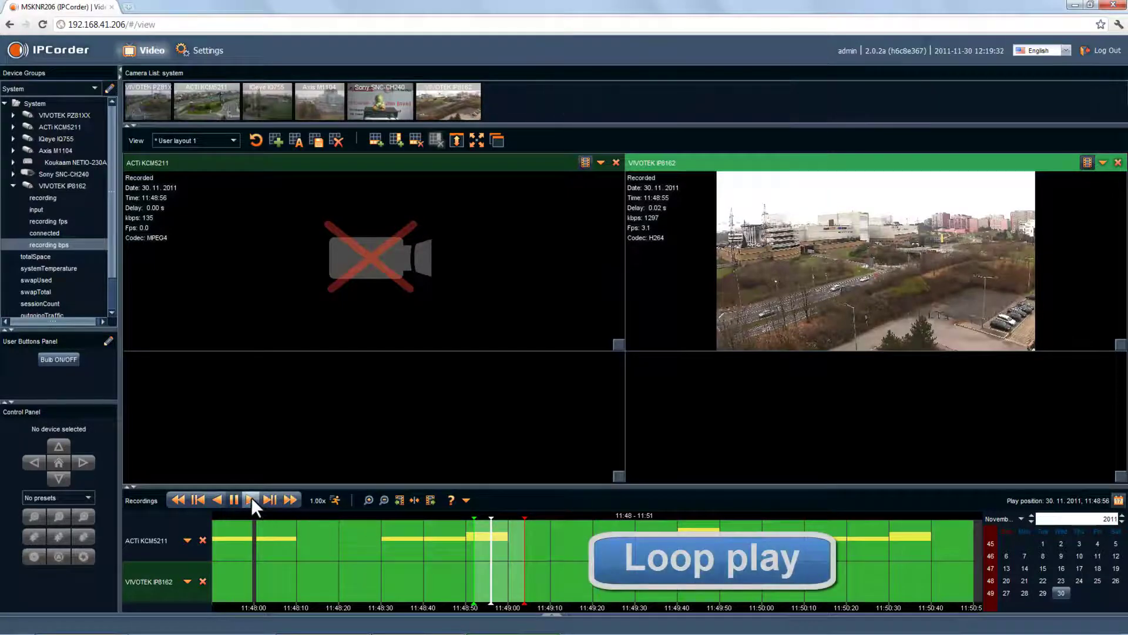
left_click(251, 500)
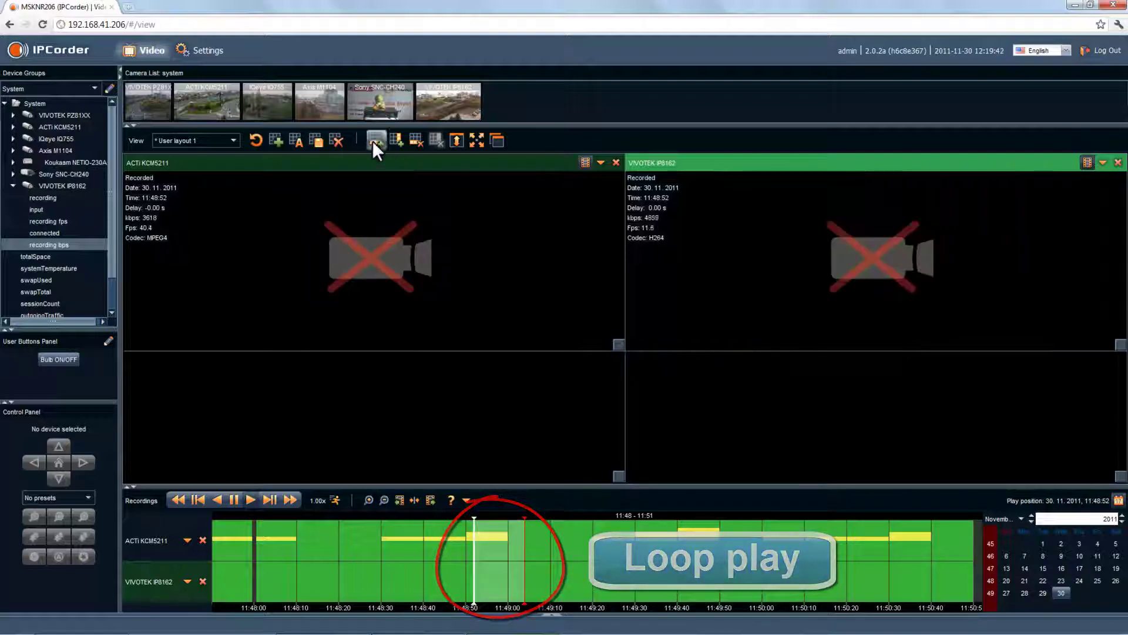
Step: Put ACTi KCM5211 in the lower-left tile, show both lower tiles live, and open the colour legend
left_click_drag(210, 92, 413, 388)
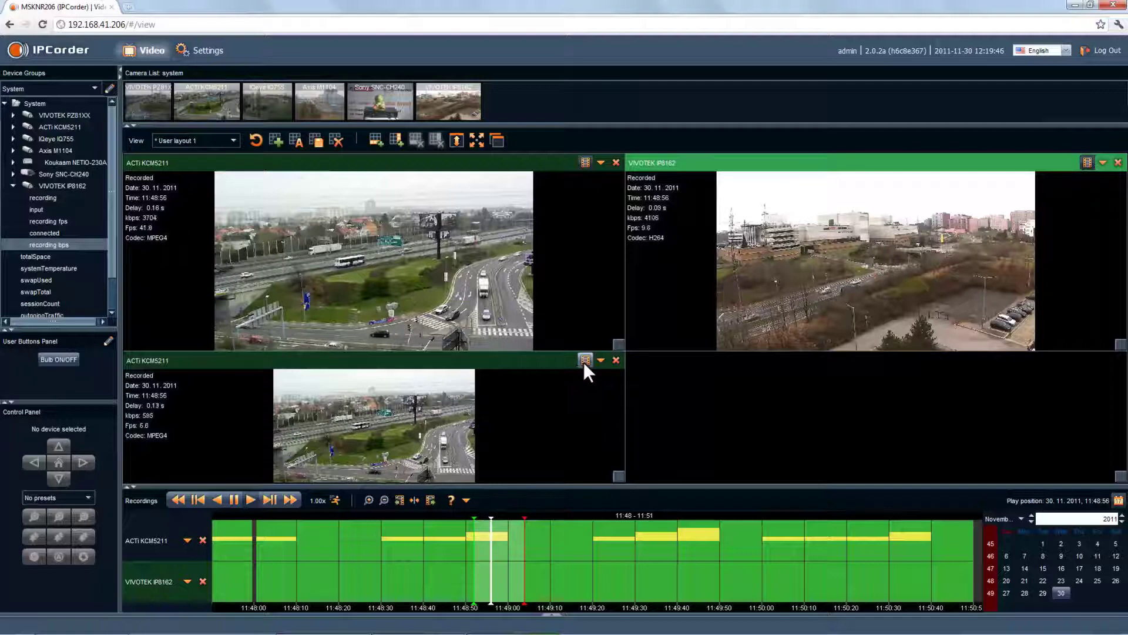
left_click(583, 362)
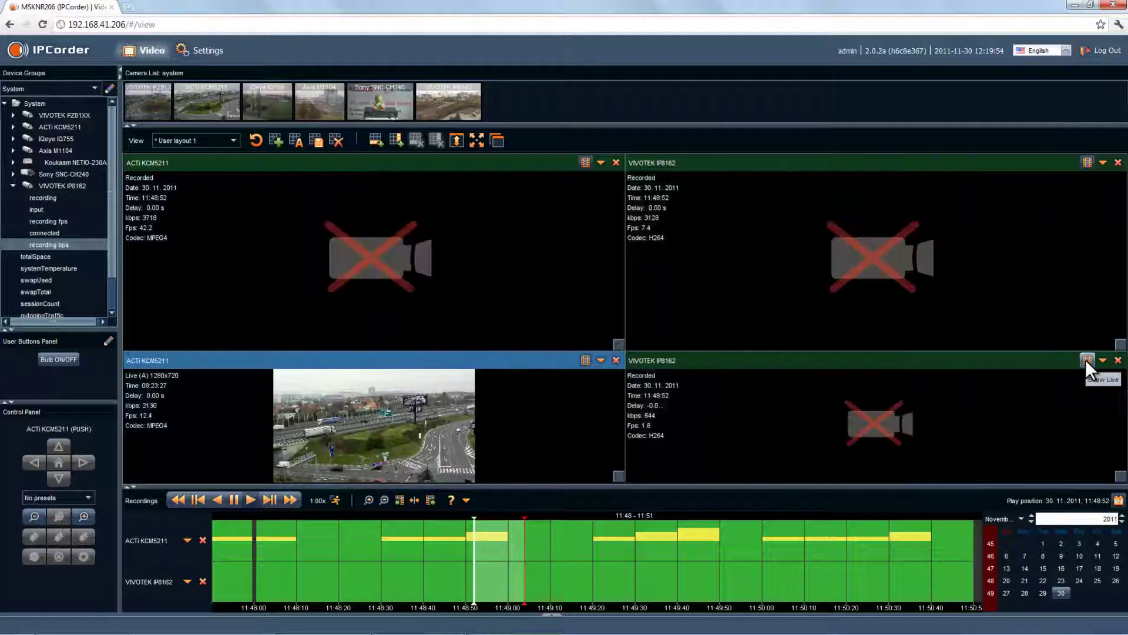
left_click(1089, 360)
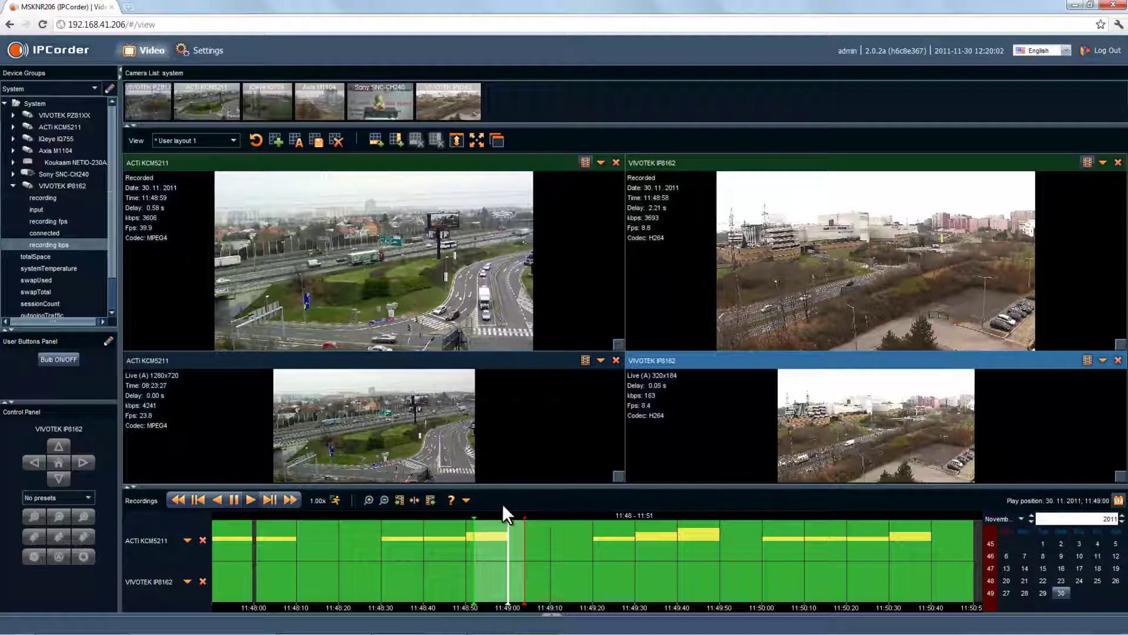
left_click(451, 501)
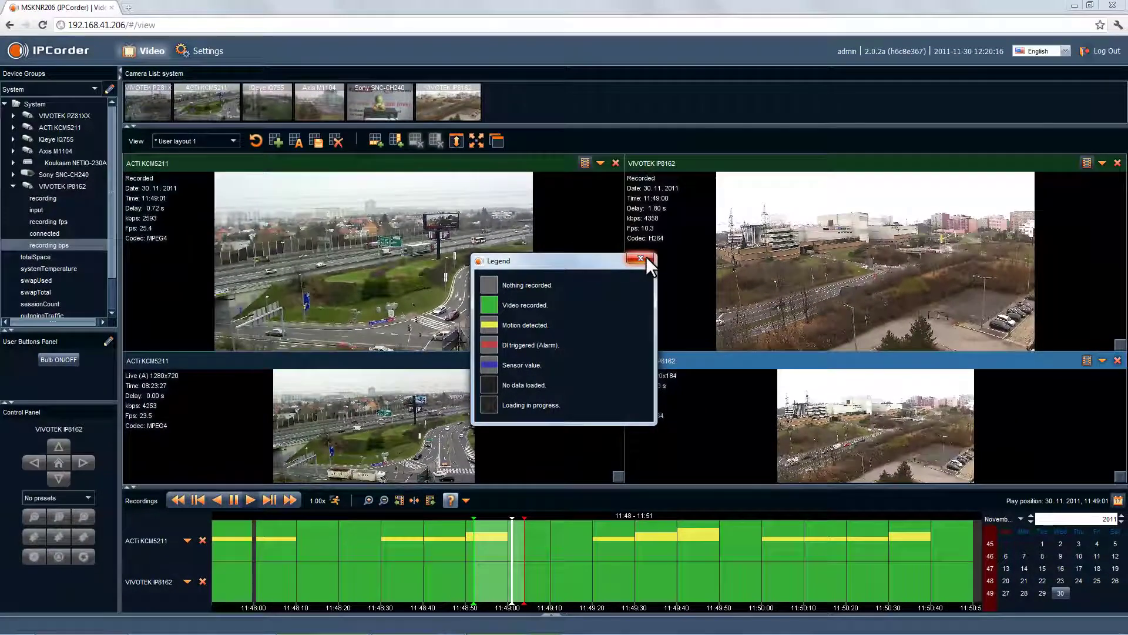
Step: Close the legend and rewind playback ten seconds to about 11:48:54
left_click(646, 257)
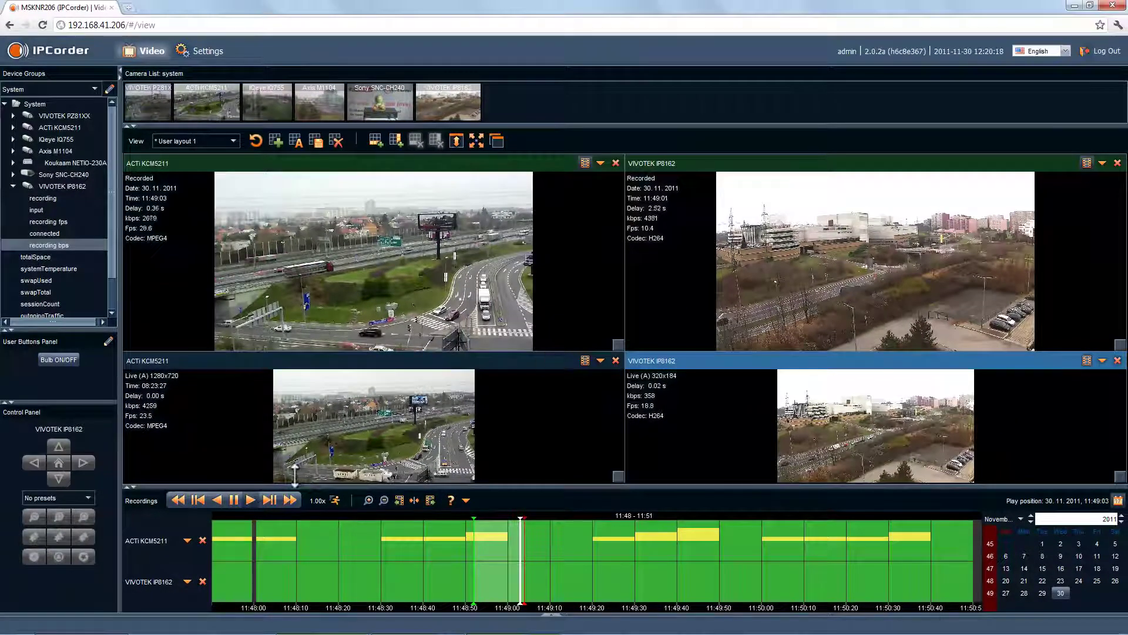
left_click(234, 500)
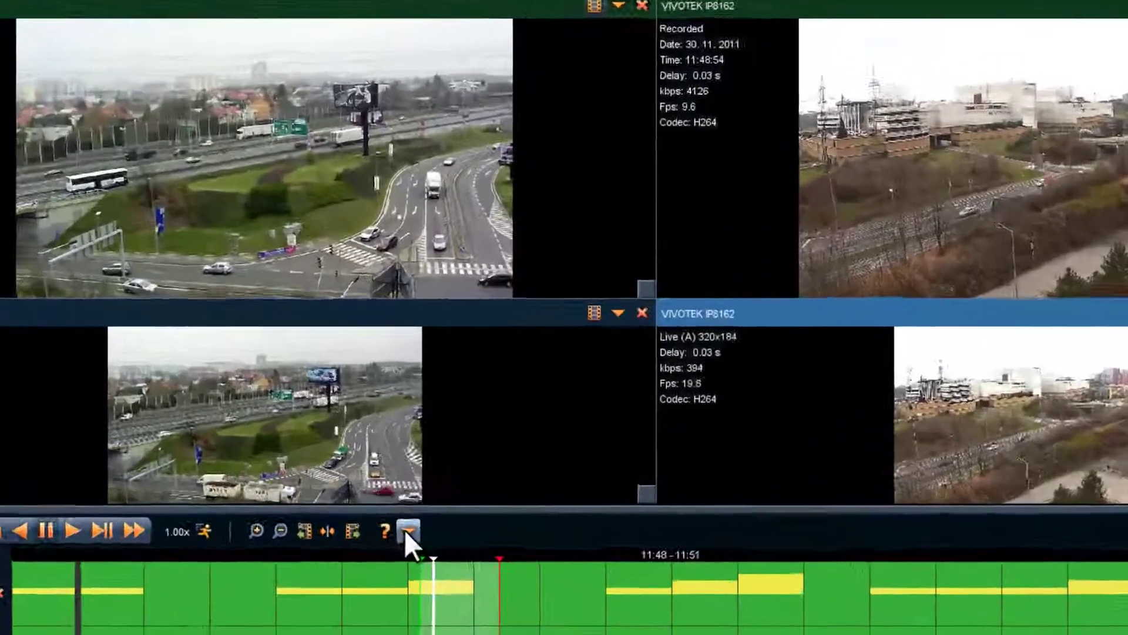
Step: Export the 11:48:52–11:49:04 clip from both cameras as AVI files
left_click(466, 499)
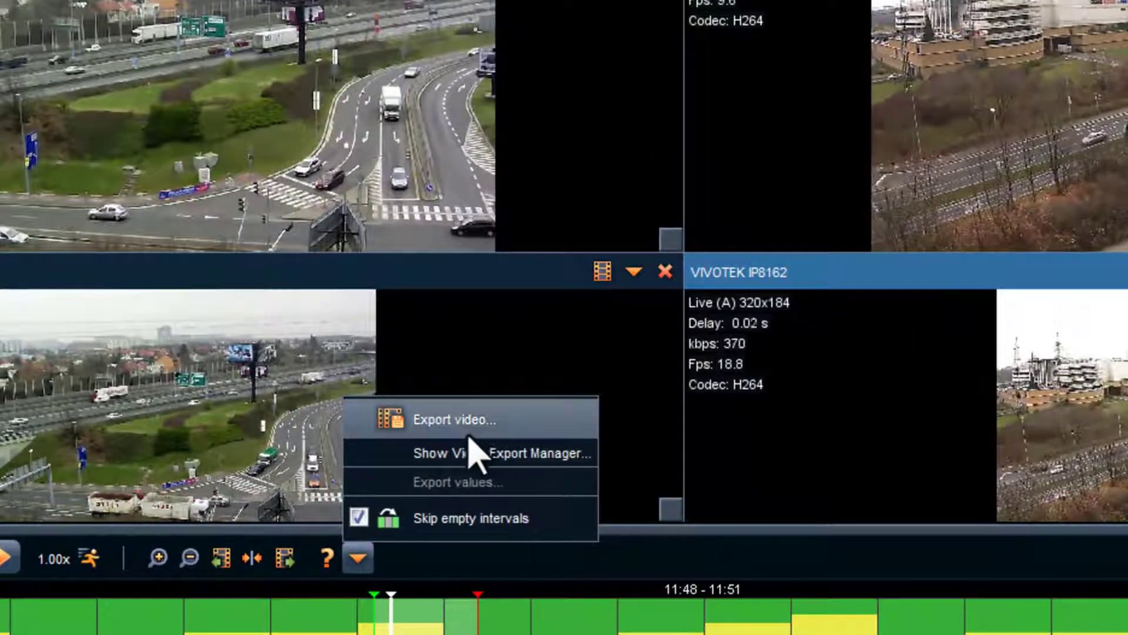
left_click(487, 421)
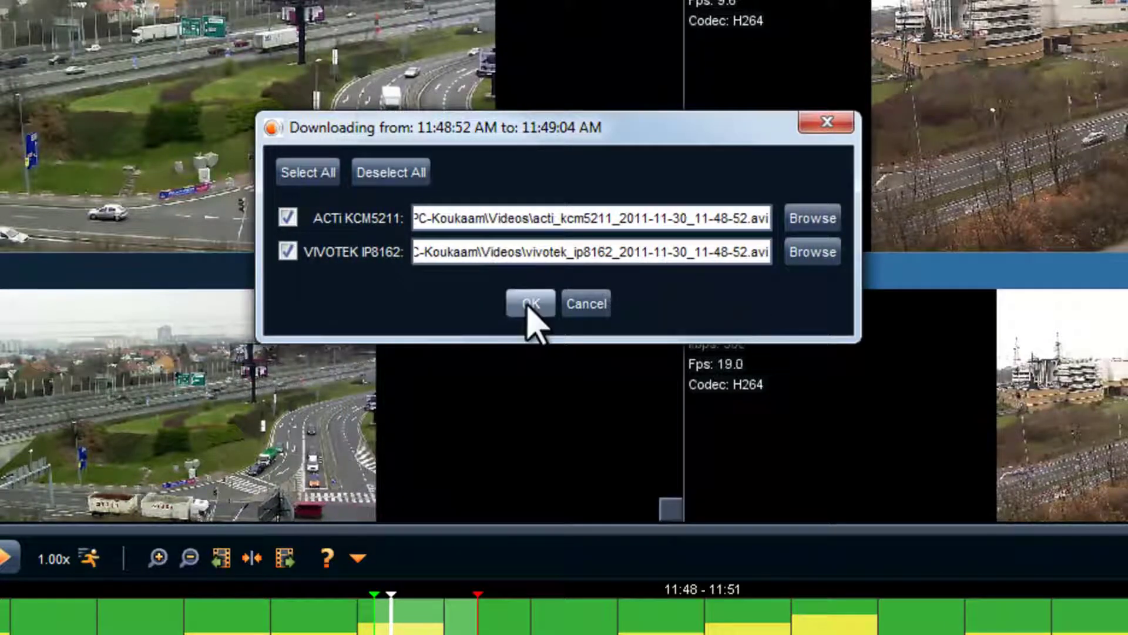
left_click(529, 304)
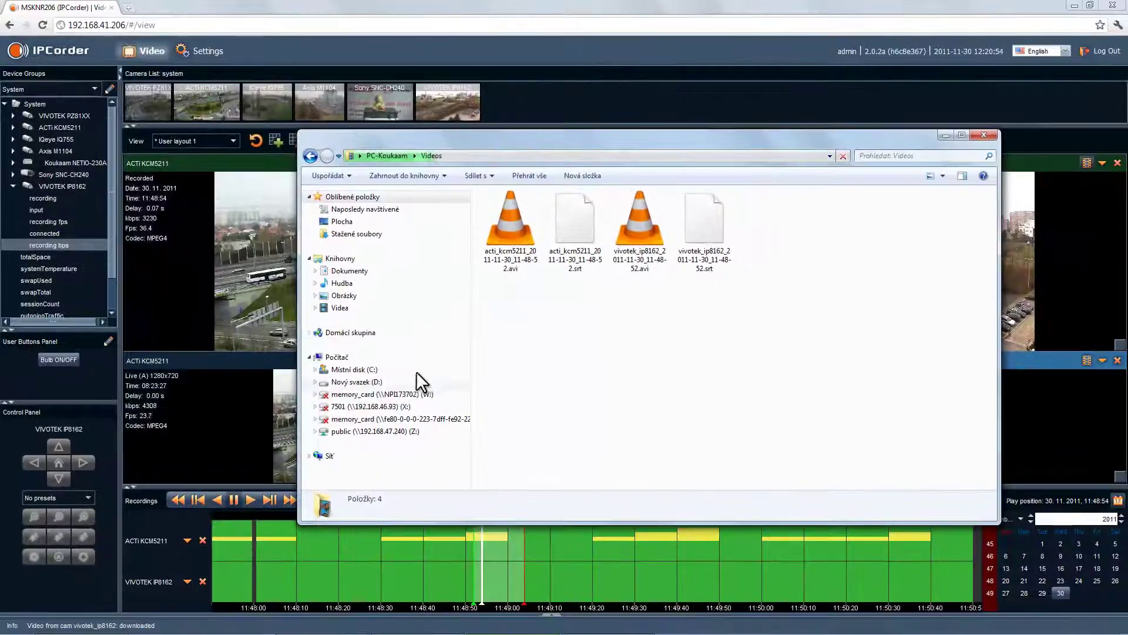
Step: Play the exported ACTi and VIVOTEK AVI clips in VLC, then close the player
double_click(511, 237)
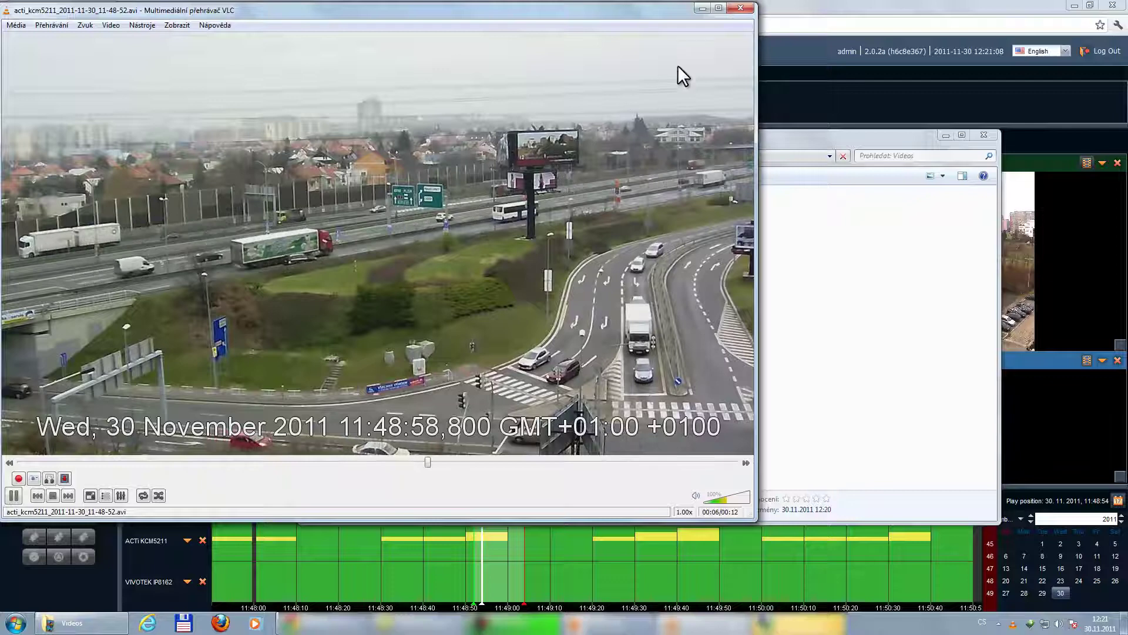
left_click(745, 12)
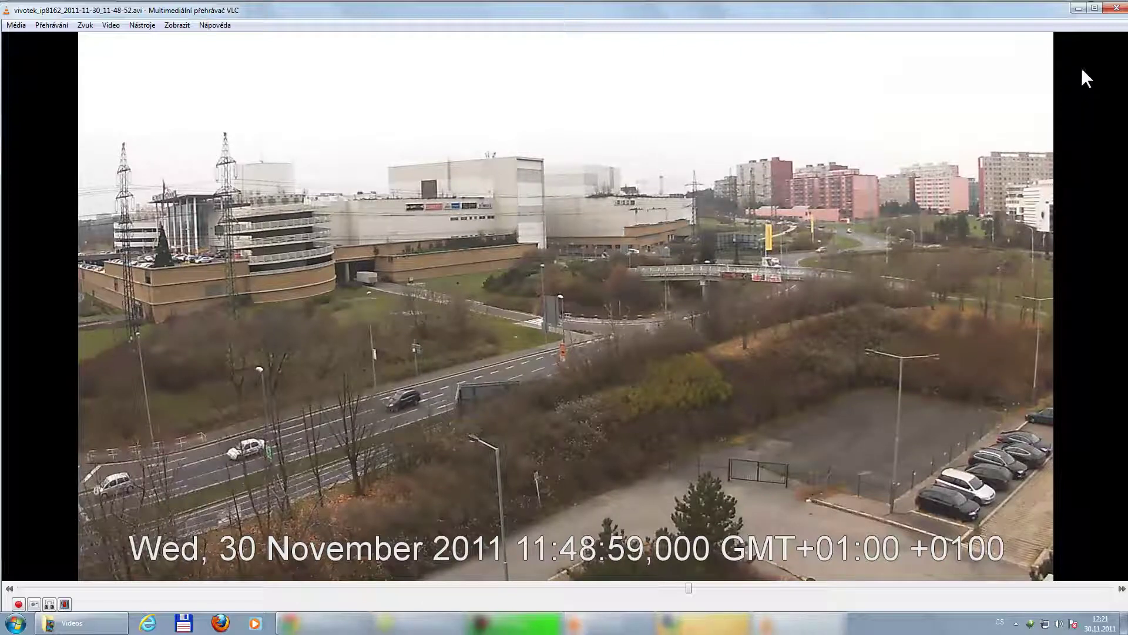
left_click(1118, 13)
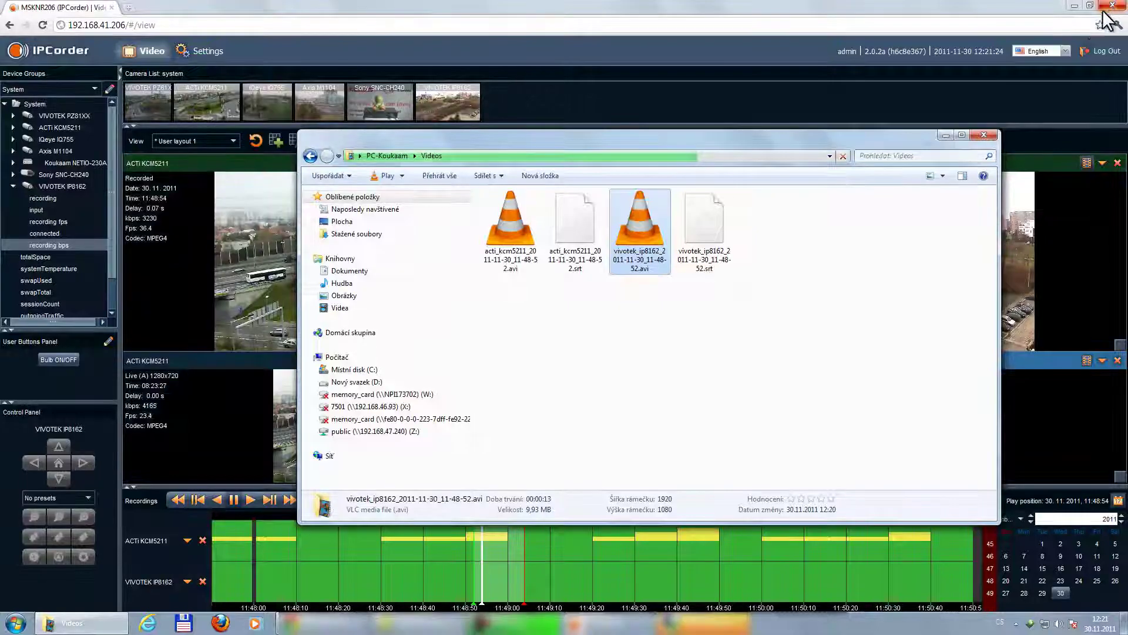
Step: Return to IPCorder, view the interface language list with English kept, and log out
left_click(854, 7)
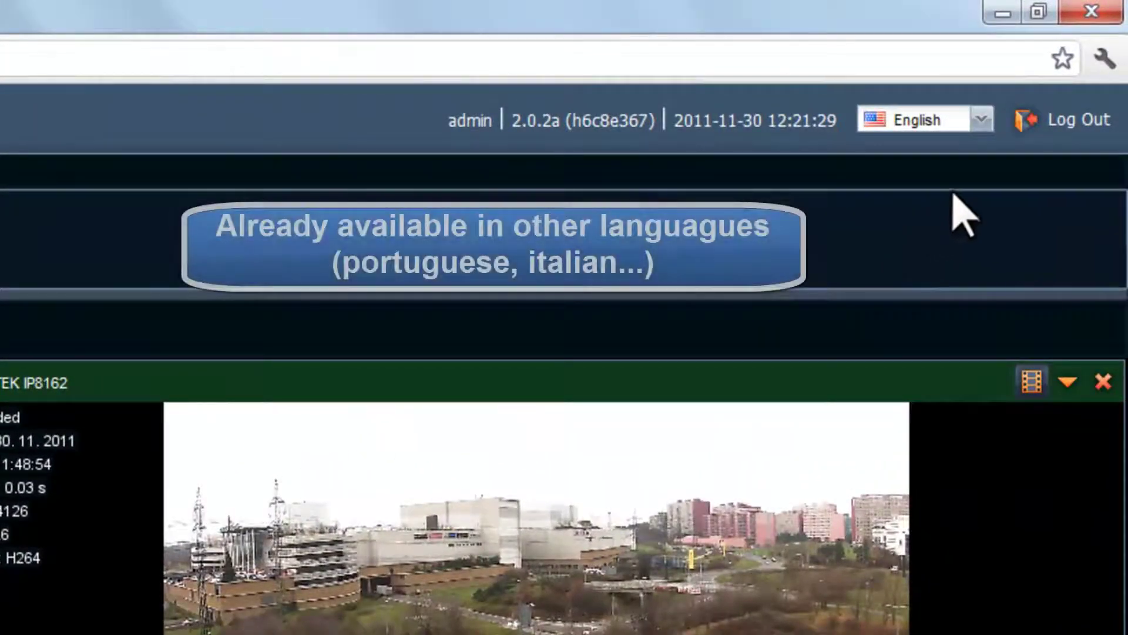
left_click(981, 121)
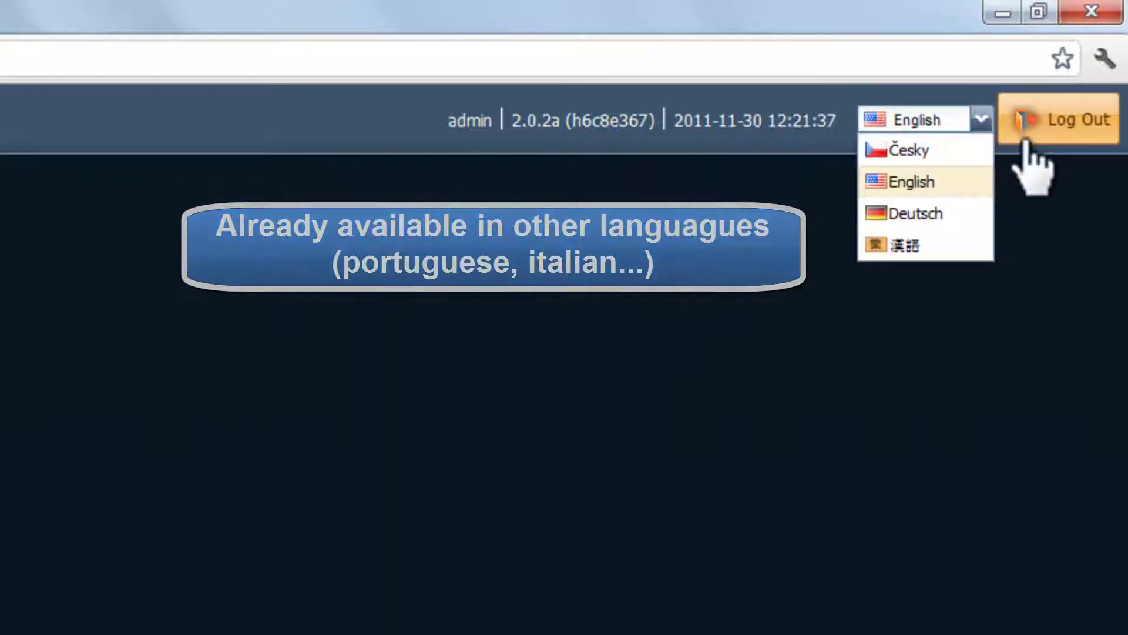
left_click(1050, 120)
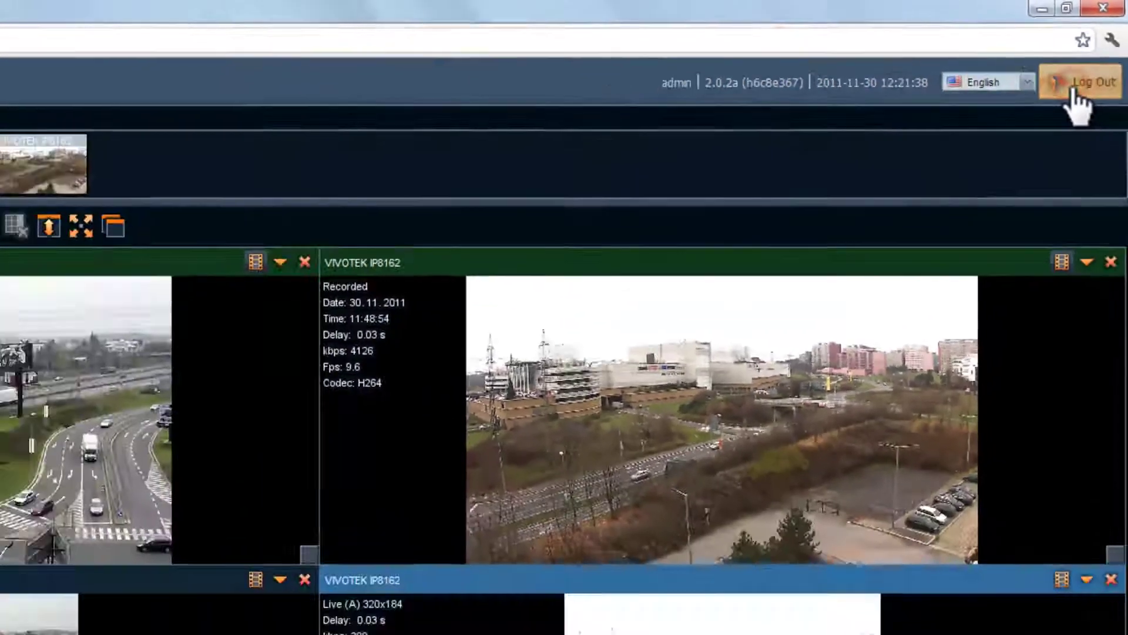